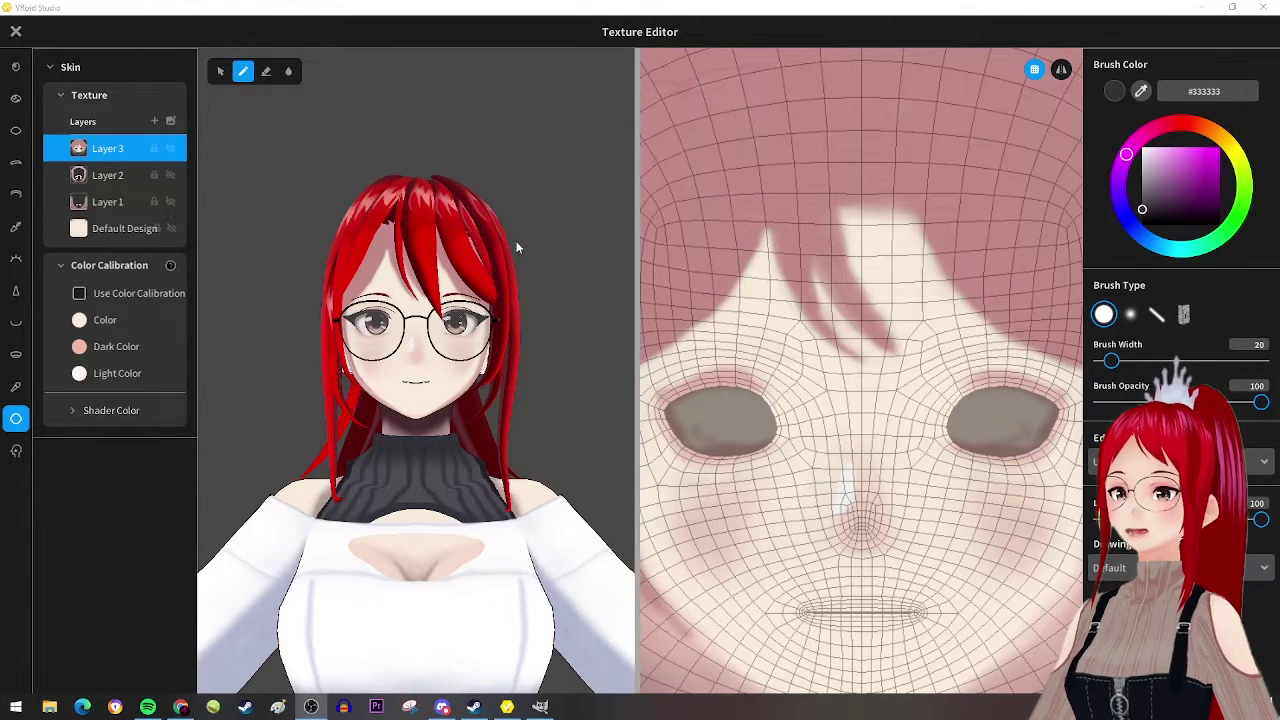
Step: Export the Default Design and Layer 1 skin textures to the Expression maps folder as Aska_neutral_1.png and Aska_neutral_2.png
right_click(113, 228)
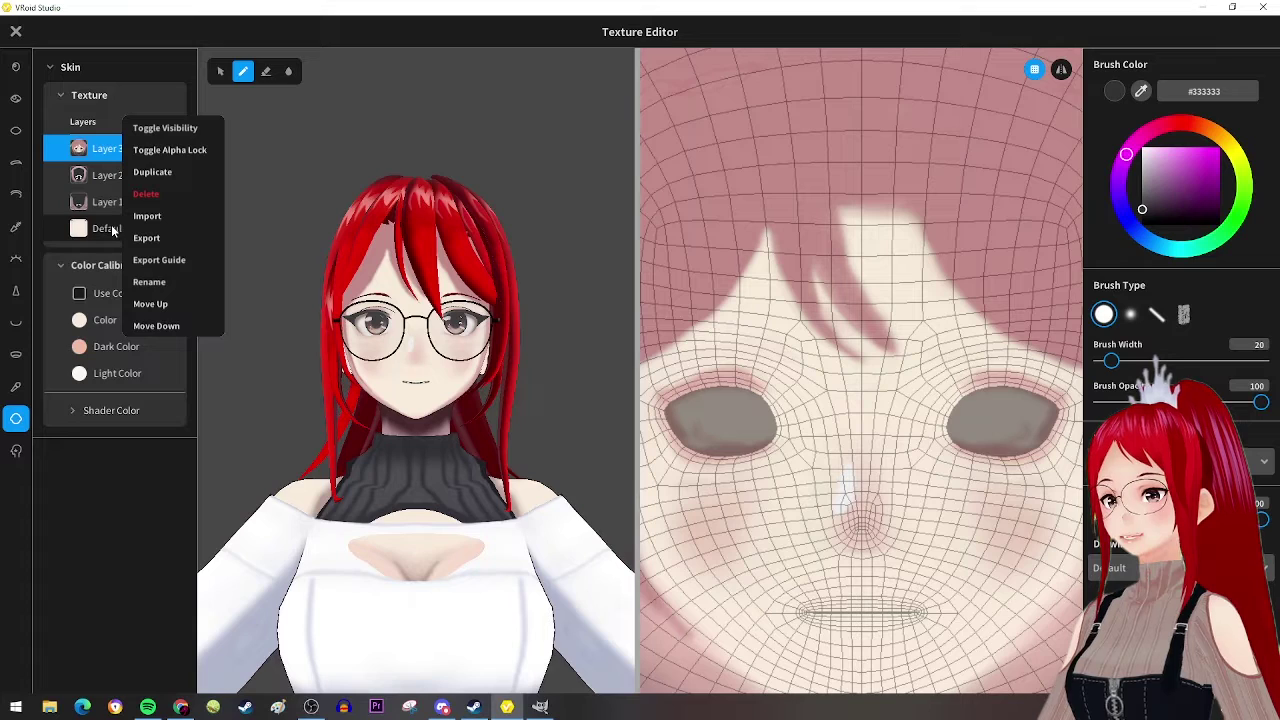
left_click(147, 214)
left_click(338, 170)
left_click(334, 331)
left_click(330, 331)
key("BackSpace")
type("3")
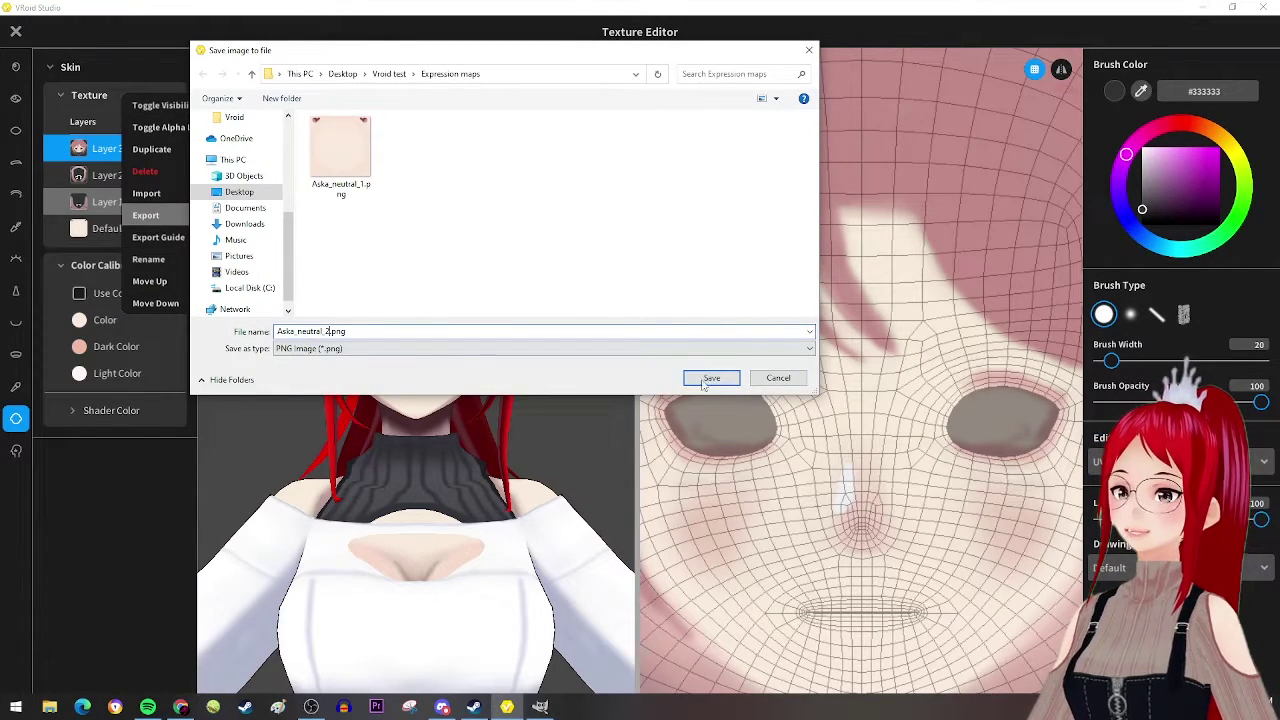
left_click(711, 377)
Step: Export the Layer 2 skin texture to the Expression maps folder as Aska_neutral_3.png
right_click(116, 201)
left_click(148, 187)
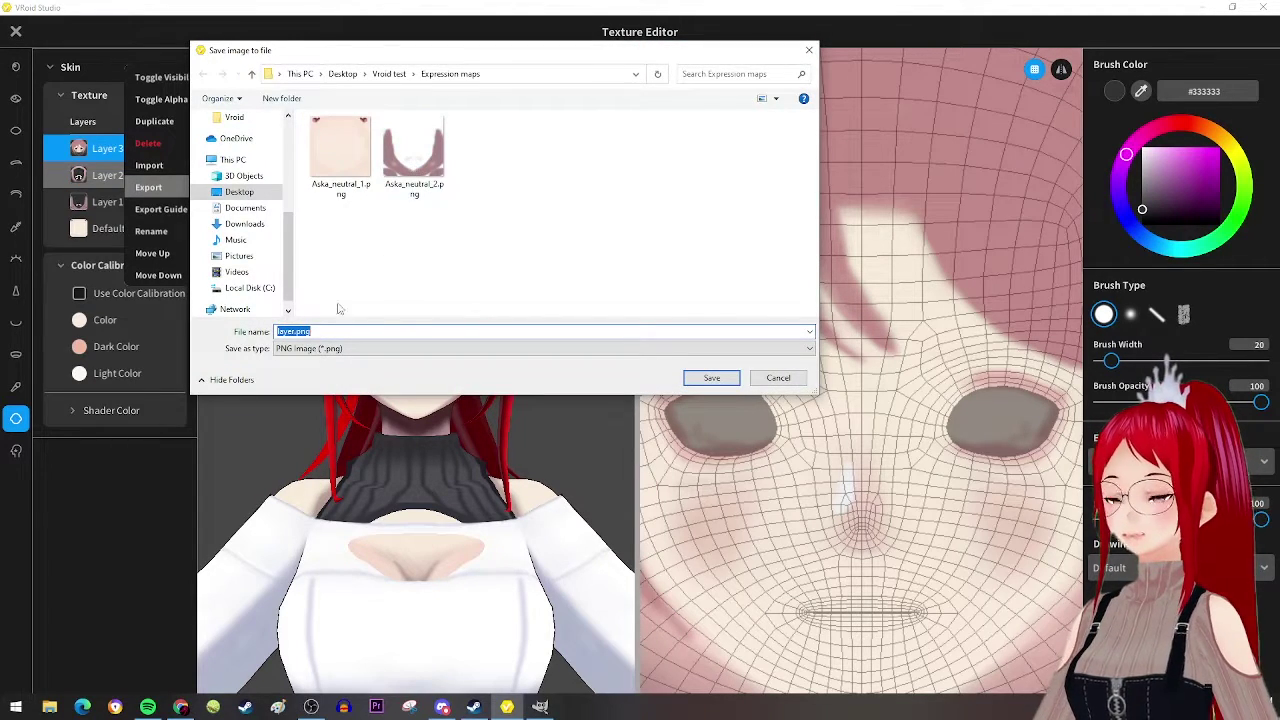
left_click(413, 160)
left_click(337, 331)
left_click(331, 331)
key("BackSpace")
type("3")
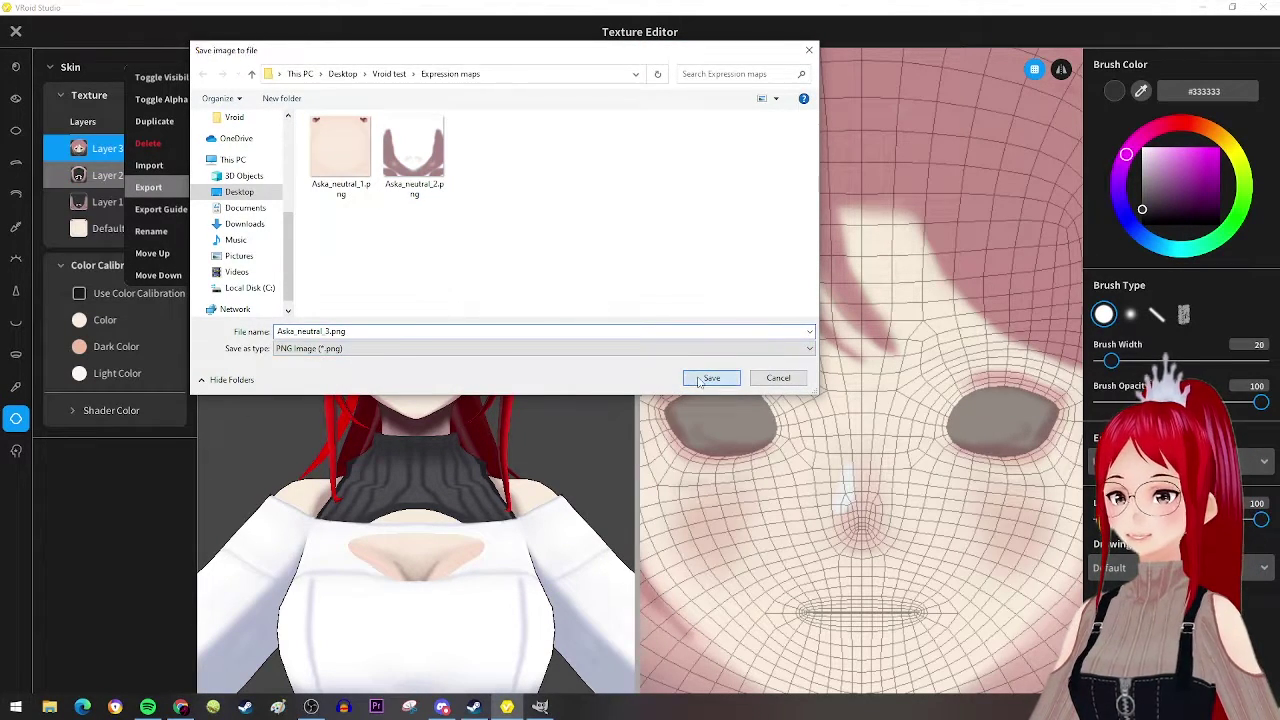
left_click(711, 377)
Step: Export the Layer 3 skin texture to the Expression maps folder as Aska_neutral_4.png
right_click(108, 173)
left_click(157, 158)
left_click(487, 160)
left_click(331, 331)
key("BackSpace")
type("4")
left_click(703, 377)
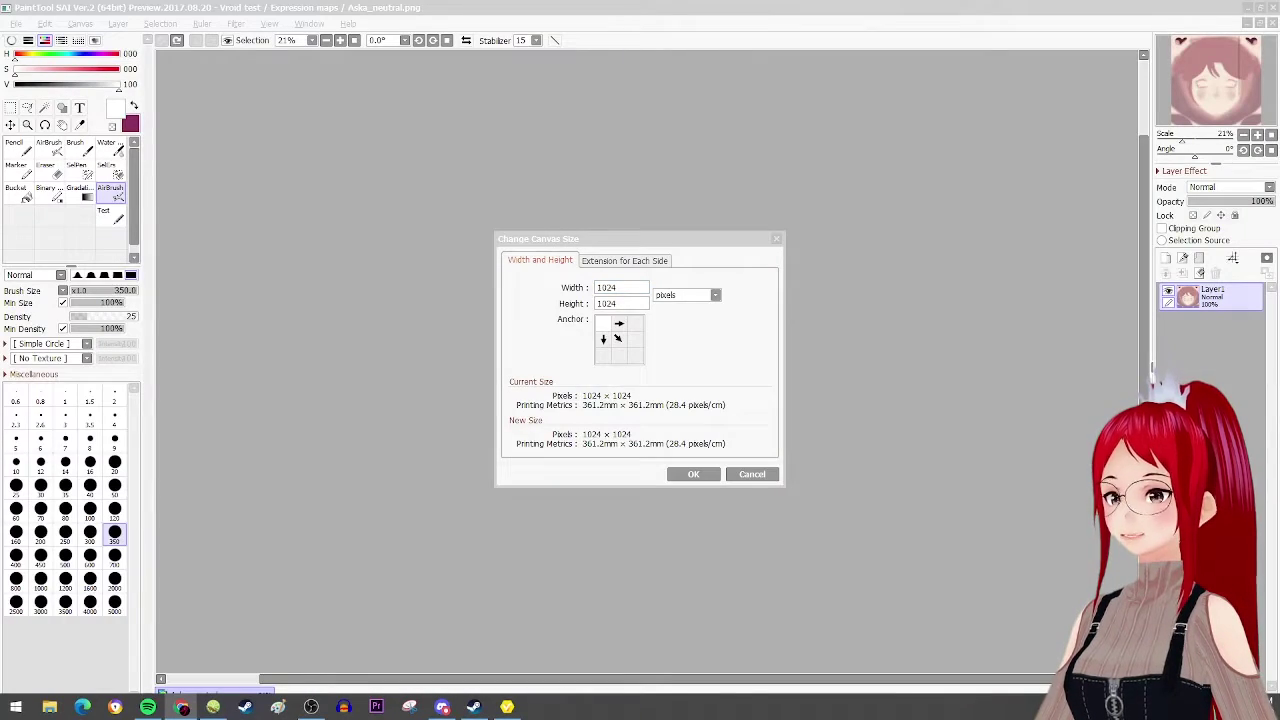
Step: In PaintTool SAI, set the canvas of Aska_neutral.png to 2048 × 2048 pixels, keeping the face anchored in the upper-left corner
type("2048")
key("Tab")
type("2048")
left_click(697, 474)
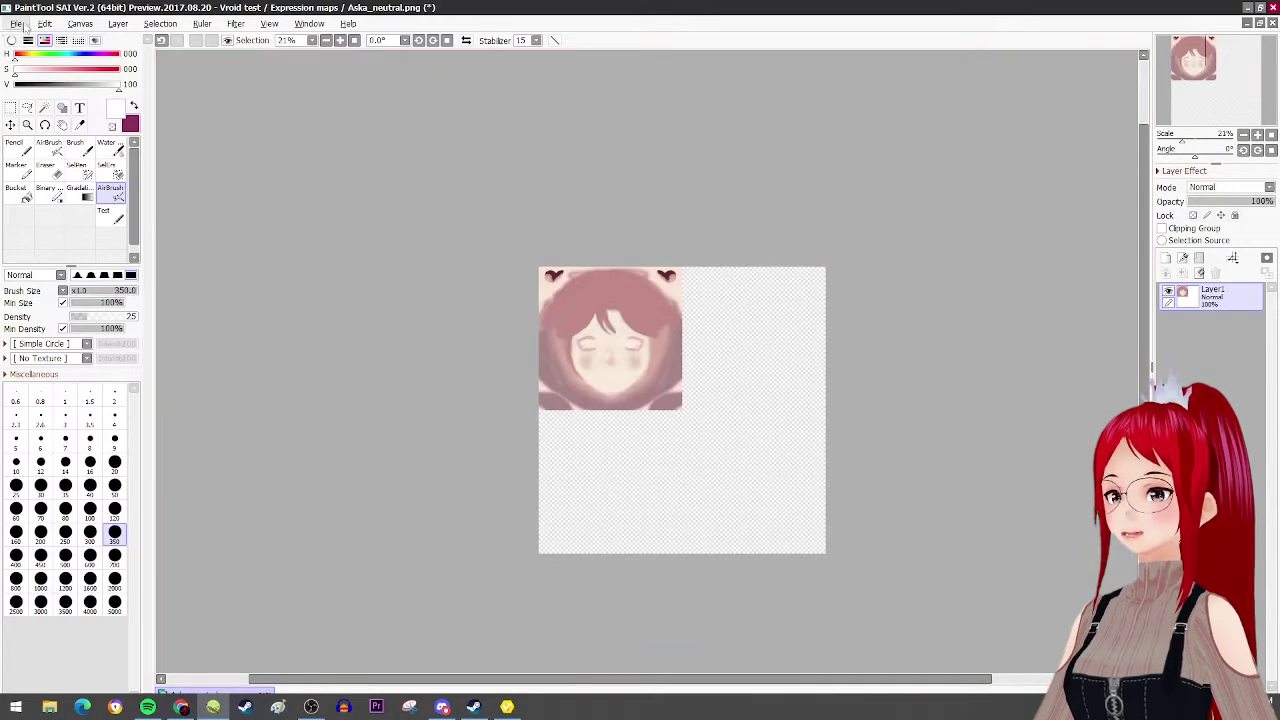
Step: Cut the face texture, paste copies onto new layers and place one copy in the upper-right quadrant of the canvas
left_click(10, 107)
scroll(725, 311, "up", 2)
key("ctrl+a")
key("ctrl+x")
key("ctrl+v")
key("ctrl+v")
left_click(117, 23)
left_click(160, 390)
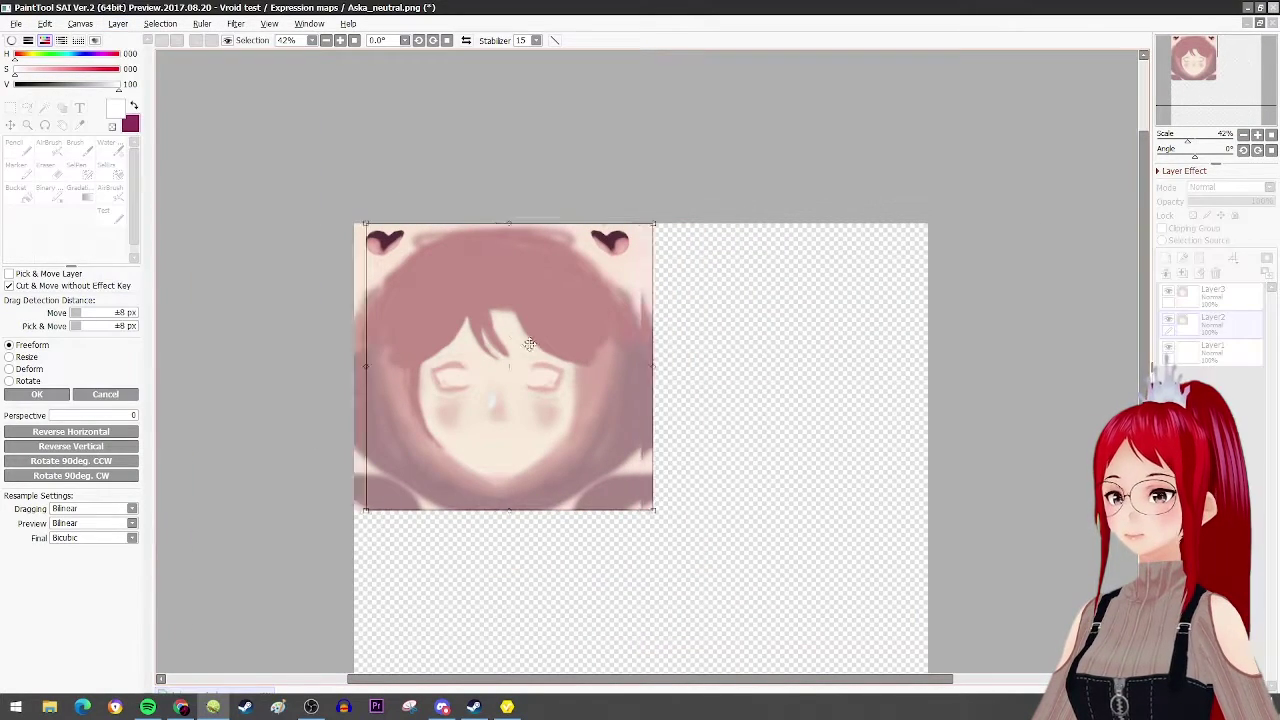
left_click_drag(514, 343, 803, 343)
scroll(805, 346, "up", 4)
scroll(807, 354, "down", 7)
key("Return")
Step: Paste another copy of the face texture and place it in the lower-left quadrant
left_click(1225, 296)
key("ctrl+v")
left_click(1236, 322)
key("ctrl+t")
left_click_drag(622, 397, 622, 566)
scroll(622, 566, "up", 1)
key("Return")
Step: Duplicate the lower-left face texture and place the copy in the lower-right quadrant
key("ctrl+c")
key("ctrl+v")
key("ctrl+t")
left_click_drag(509, 530, 712, 530)
scroll(806, 503, "up", 5)
key("Right")
scroll(806, 454, "down", 5)
key("Return")
Step: Nudge the lower-left face copy so its edges align exactly with the quadrant boundaries
left_click(1225, 324)
left_click(117, 23)
left_click(160, 390)
scroll(682, 566, "up", 2)
key("Up")
key("Up")
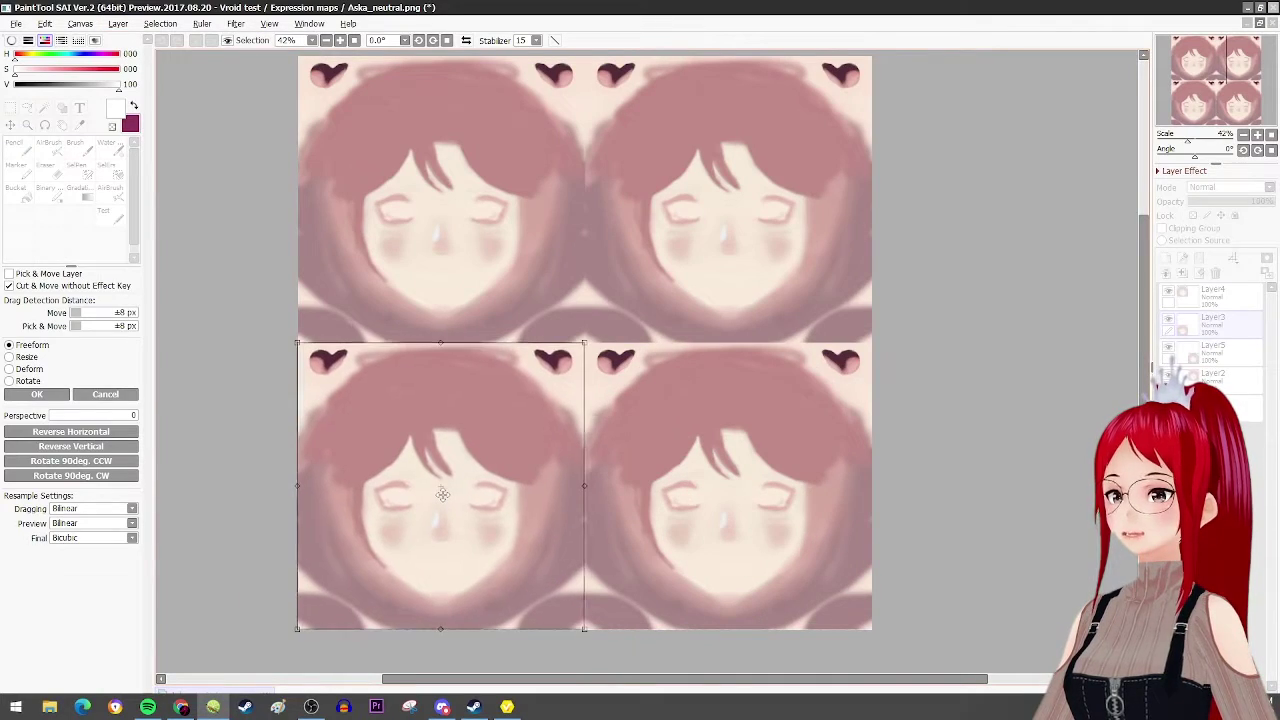
key("Right")
key("Up")
key("Return")
Step: Nudge the lower-right face copy upward so it lines up with the neighbouring faces
left_click(1225, 351)
left_click(118, 23)
left_click(148, 292)
key("Up")
key("Return")
key("ctrl+t")
key("Up")
key("Return")
scroll(872, 368, "down", 4)
Step: Add a layer above the lower-left face and airbrush a dark, desaturated blue shadow across its forehead and eyes
left_click(1225, 296)
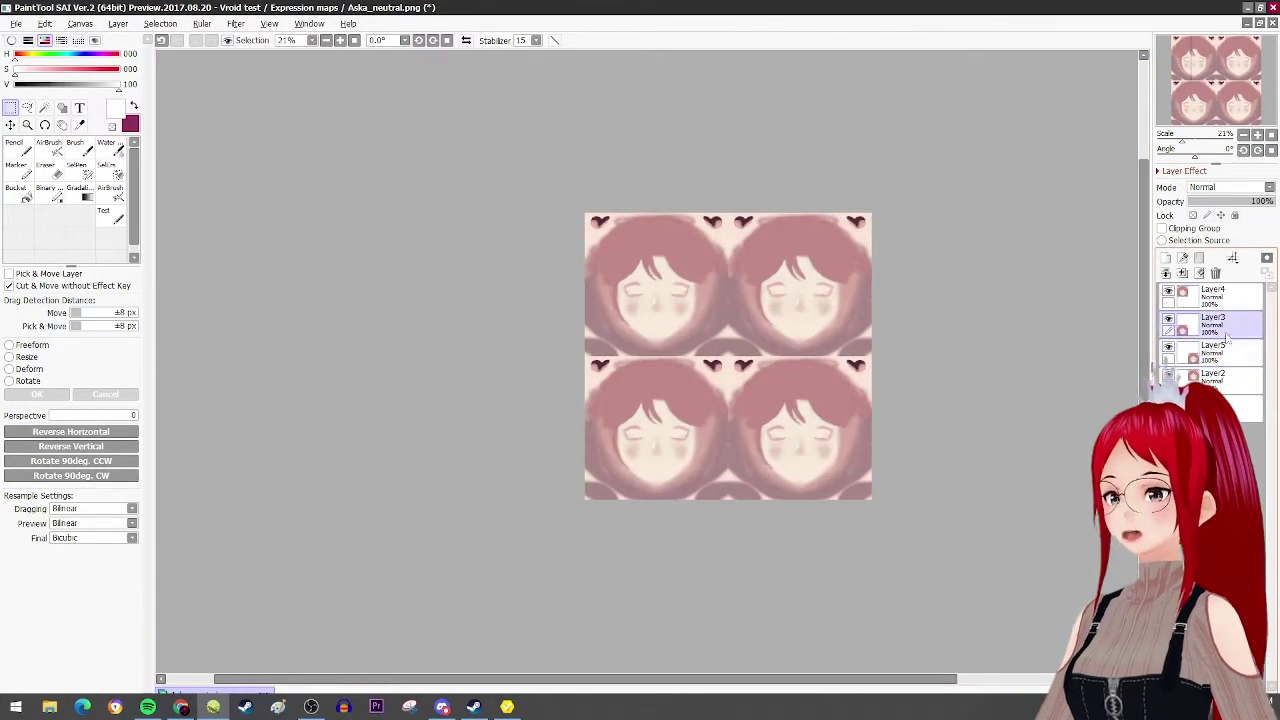
scroll(521, 513, "up", 10)
left_click(1225, 324)
left_click(75, 54)
left_click(90, 69)
left_click(88, 84)
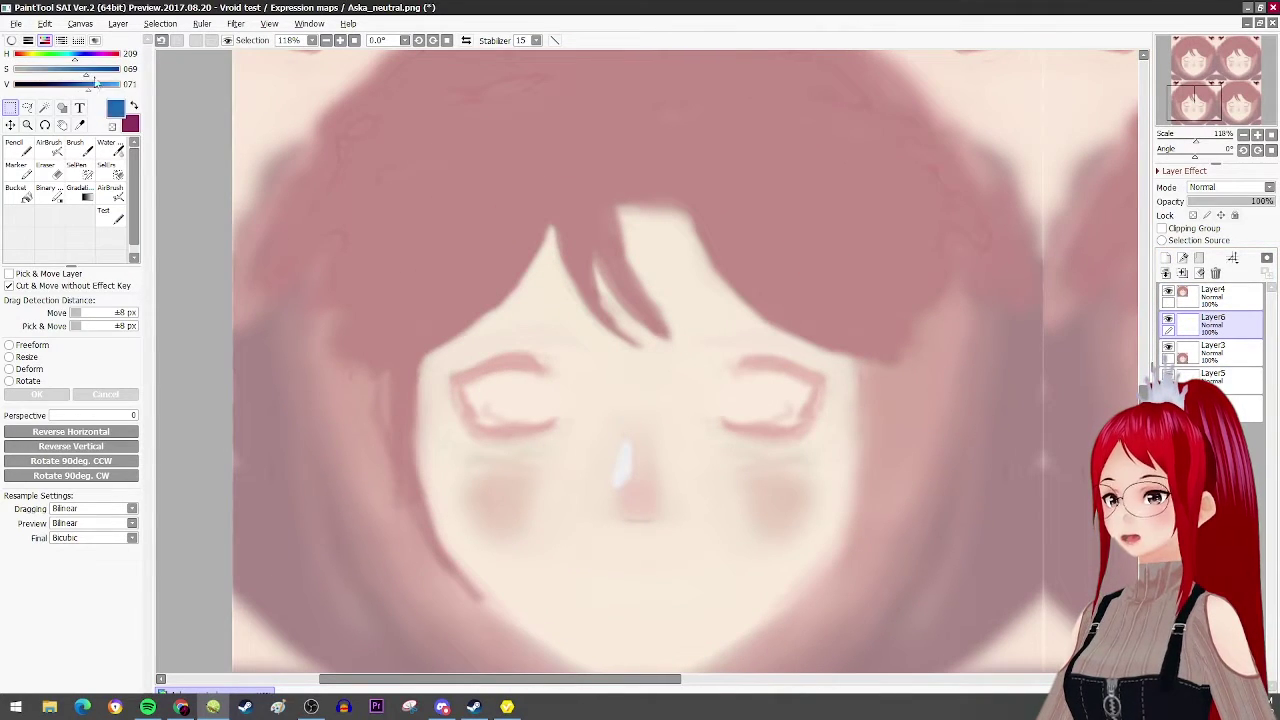
left_click(31, 69)
left_click(110, 192)
left_click_drag(500, 232, 800, 236)
left_click(41, 84)
left_click_drag(557, 308, 680, 263)
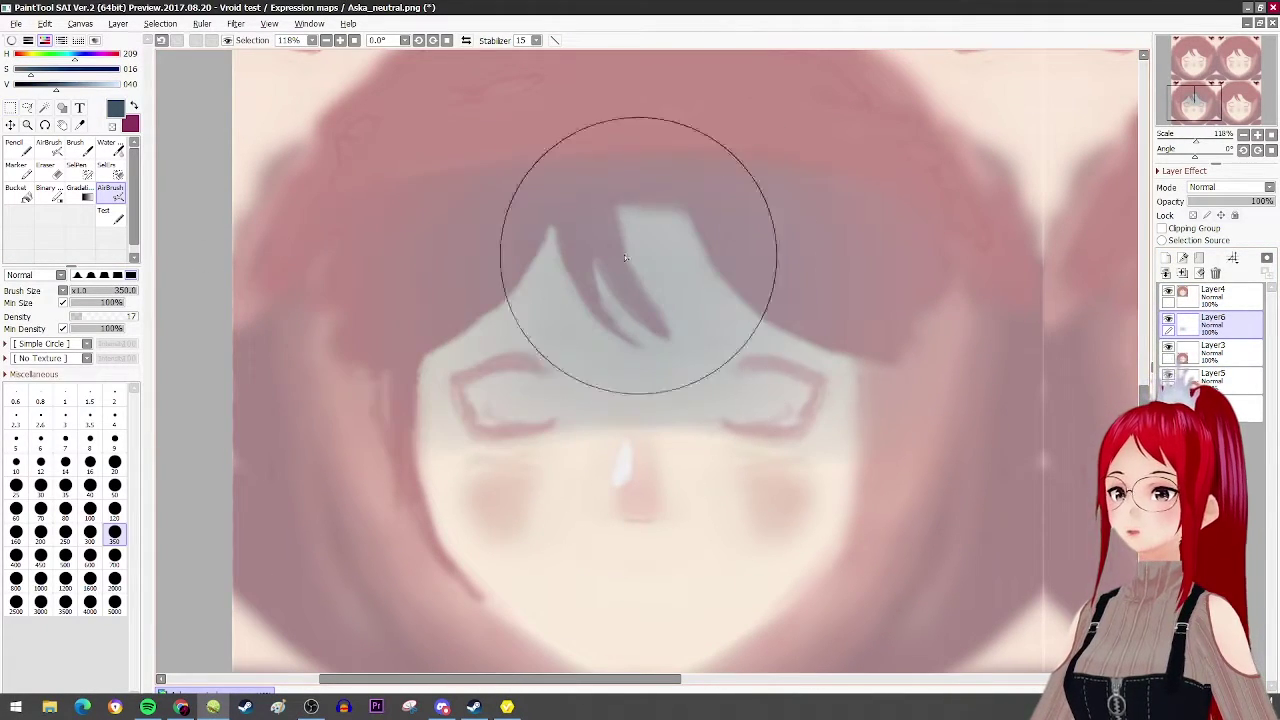
left_click_drag(600, 278, 708, 282)
Step: Merge the blue forehead shadow down into the lower-left face layer
scroll(849, 206, "down", 7)
middle_click_drag(849, 206, 514, 202)
scroll(794, 150, "up", 5)
middle_click_drag(600, 140, 765, 520)
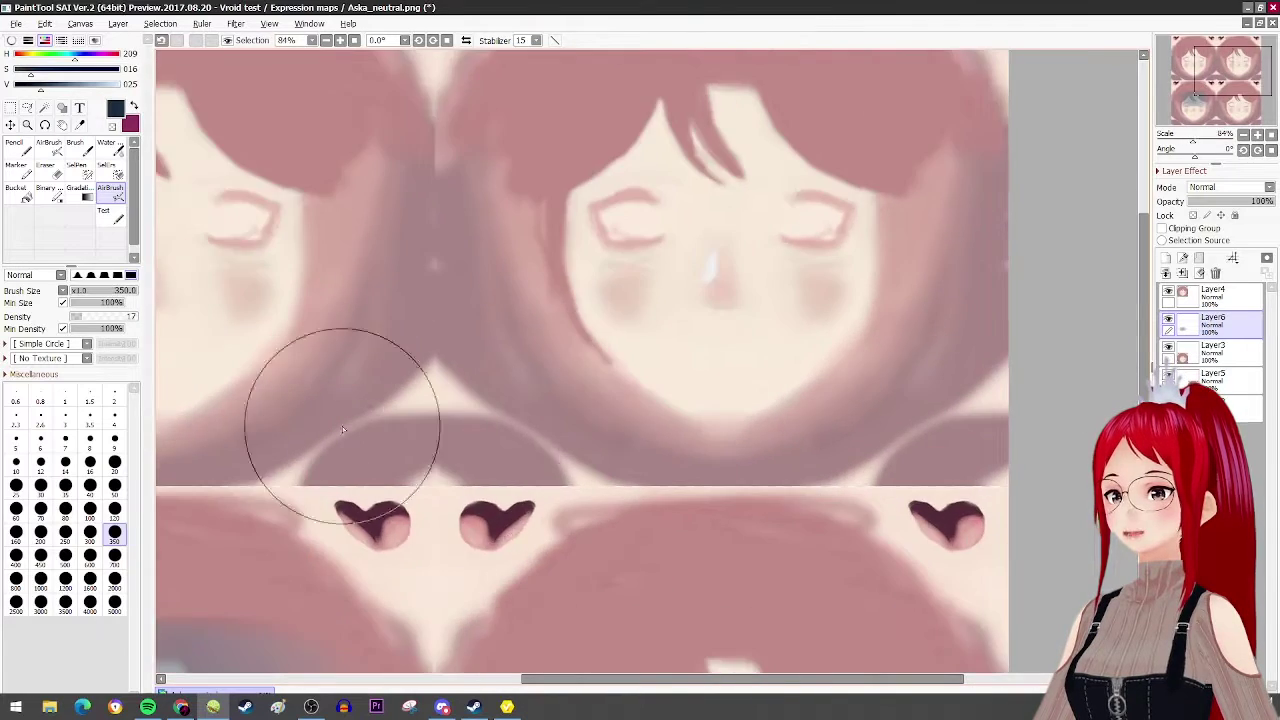
middle_click_drag(813, 283, 740, 451)
scroll(391, 568, "down", 9)
left_click(1182, 273)
Step: Create a new layer for tears above the lower-right face layer and reduce the airbrush size for fine strokes
left_click(1220, 352)
scroll(440, 560, "up", 9)
key("bracketleft")
key("bracketleft")
key("bracketleft")
key("bracketleft")
key("bracketleft")
key("bracketleft")
right_click(450, 250)
key("ctrl+shift+n")
key("bracketright")
mouse_move(372, 485)
left_mouse_down()
mouse_move(442, 465)
mouse_move(566, 478)
left_mouse_up()
key("ctrl+z")
key("ctrl+z")
mouse_move(395, 465)
left_mouse_down()
mouse_move(592, 500)
mouse_move(391, 489)
left_mouse_up()
key("ctrl+z")
Step: Airbrush a lighter tear pool along the lower lid of the lower-right face's left-hand eye, using a lower density
left_click(55, 84)
left_click_drag(58, 84, 106, 84)
left_click(75, 69)
left_click_drag(362, 483, 400, 480)
key("ctrl+z")
left_click(73, 316)
mouse_move(520, 482)
left_mouse_down()
mouse_move(546, 476)
mouse_move(403, 464)
mouse_move(377, 481)
left_mouse_up()
Step: Paint the tear trail down the lower-right face's cheek with white highlights, using a fine airbrush at density 50
left_click(15, 69)
left_click_drag(106, 84, 165, 90)
left_click(114, 418)
left_click(114, 441)
left_click(135, 316)
left_click_drag(349, 468, 352, 486)
key("bracketleft")
key("bracketleft")
key("bracketleft")
key("bracketleft")
key("bracketleft")
key("ctrl+z")
scroll(668, 457, "down", 10)
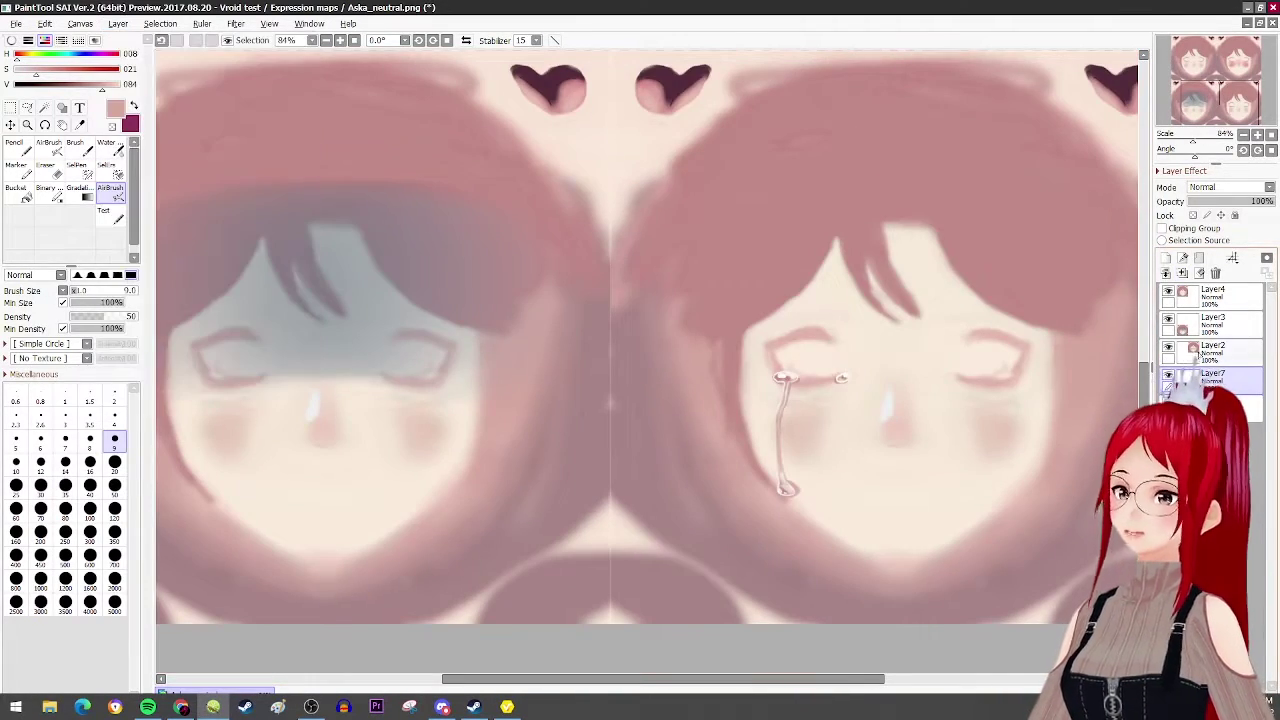
Step: Duplicate the painted tear, mirror it horizontally and move the copy beneath the lower-right face's other eye
key("ctrl+v")
left_click(118, 23)
left_click(263, 312)
key("ctrl+t")
left_click_drag(787, 419, 1110, 422)
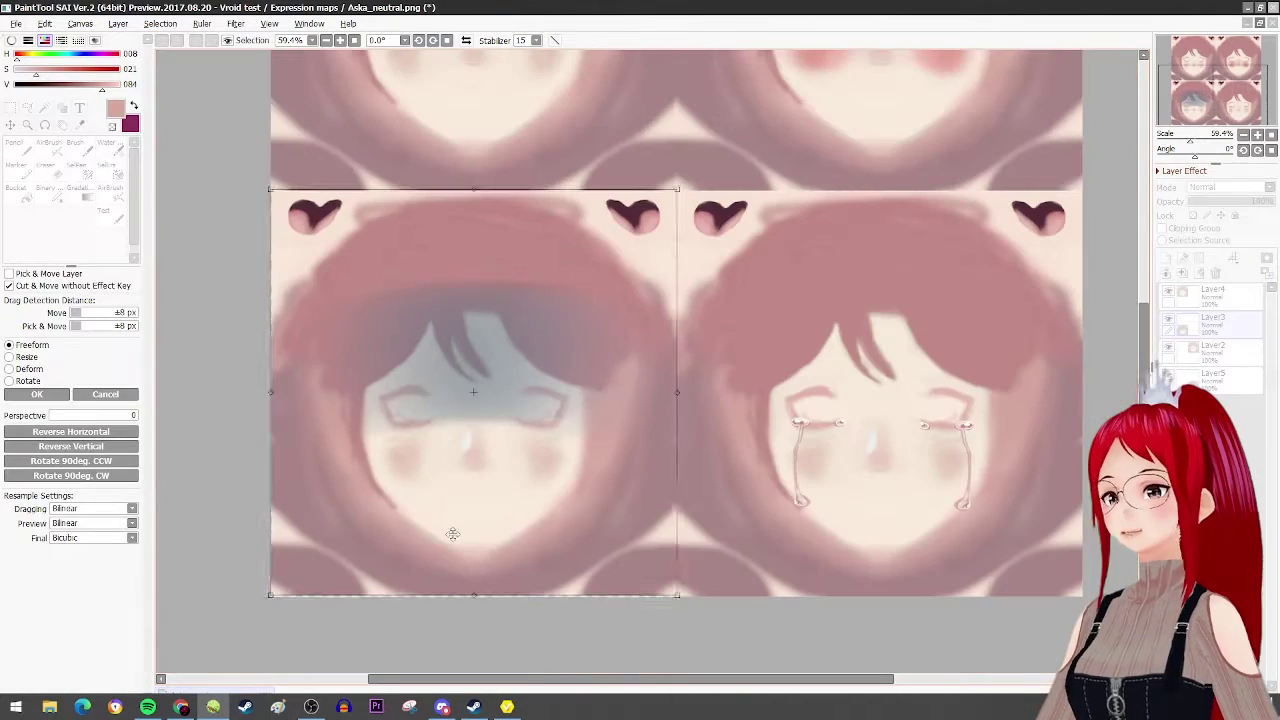
left_click(118, 23)
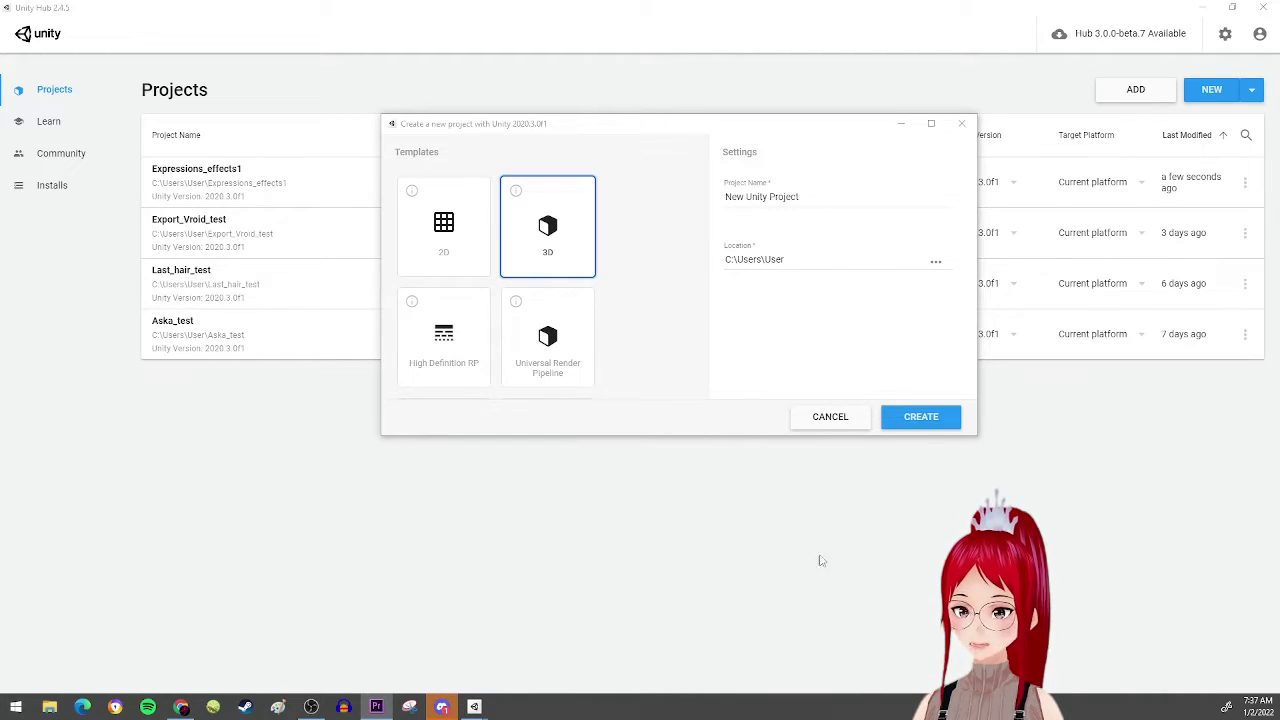
Step: In Unity Hub, create a project named Expressions from the 3D template
left_click_drag(844, 197, 655, 198)
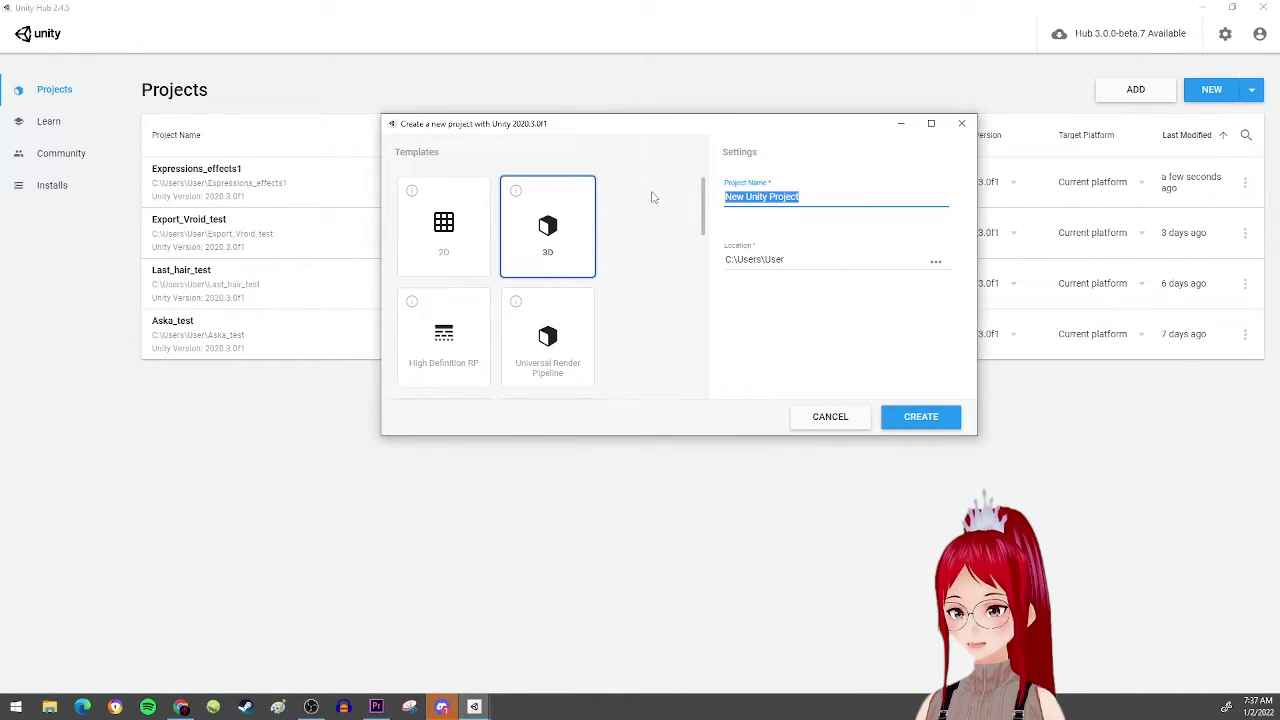
type("Expressions")
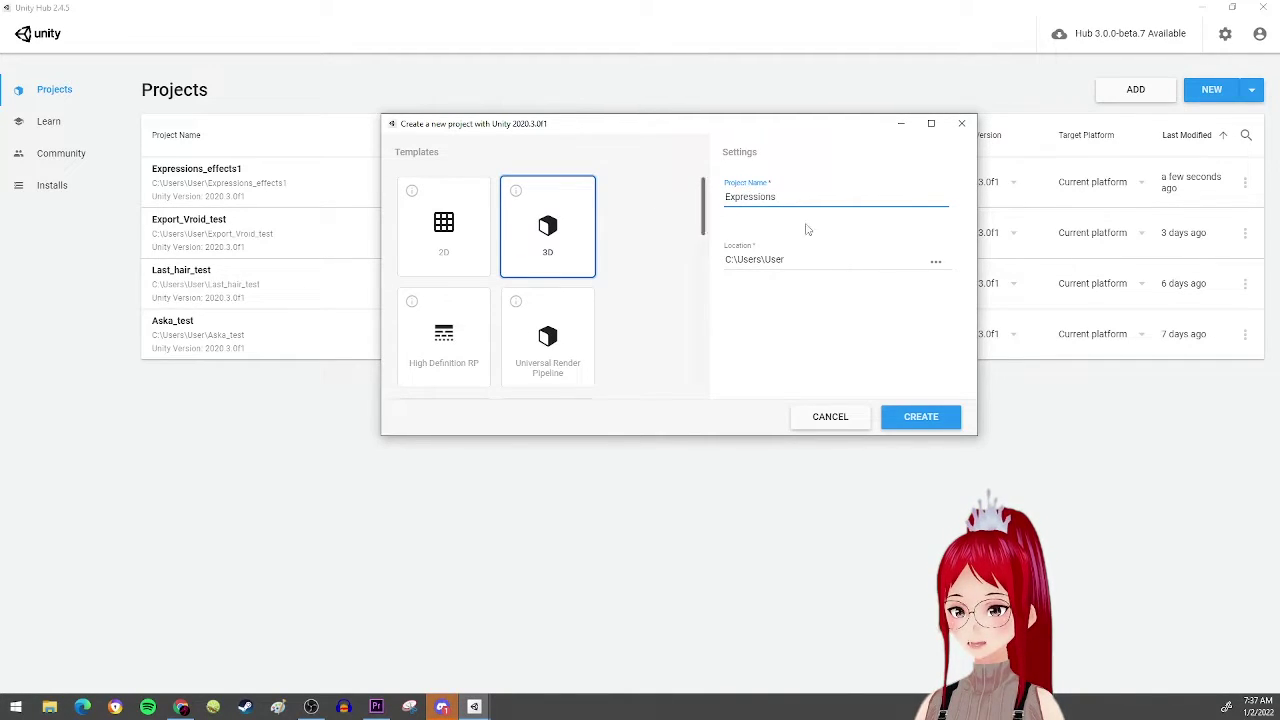
left_click(920, 416)
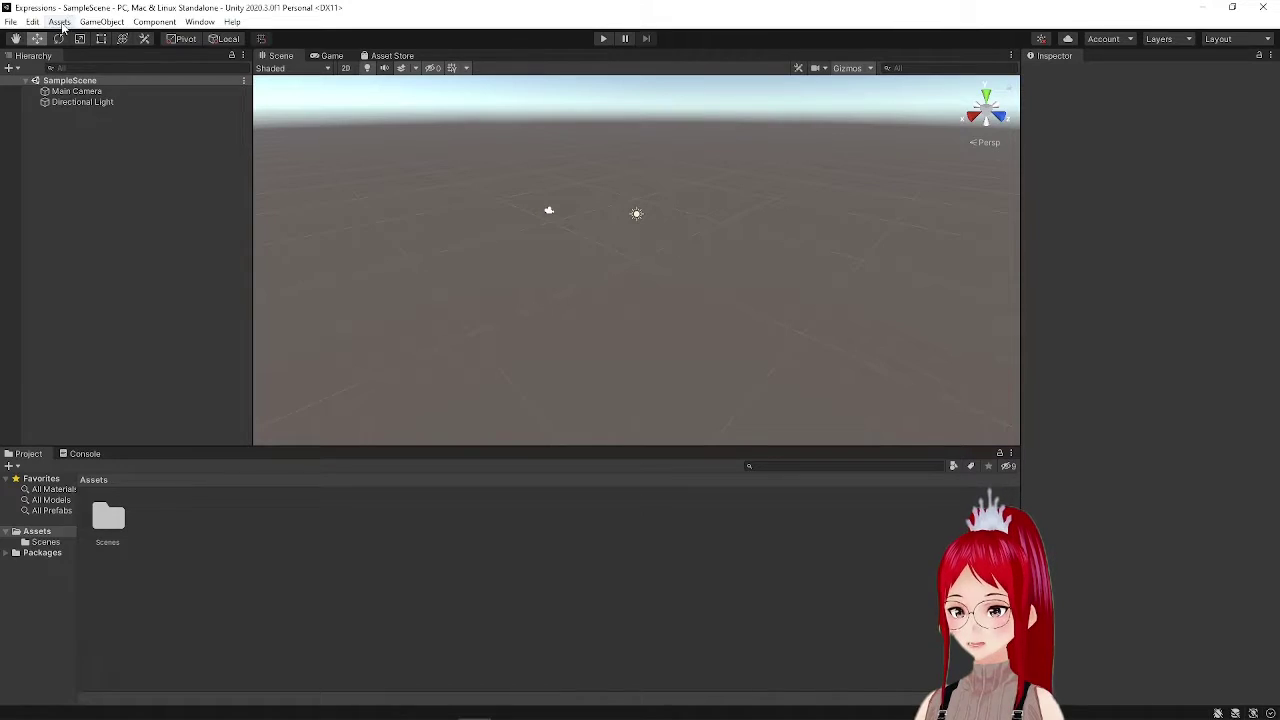
Step: Import the UniVRM custom package with all its contents into the Expressions project
left_click(59, 22)
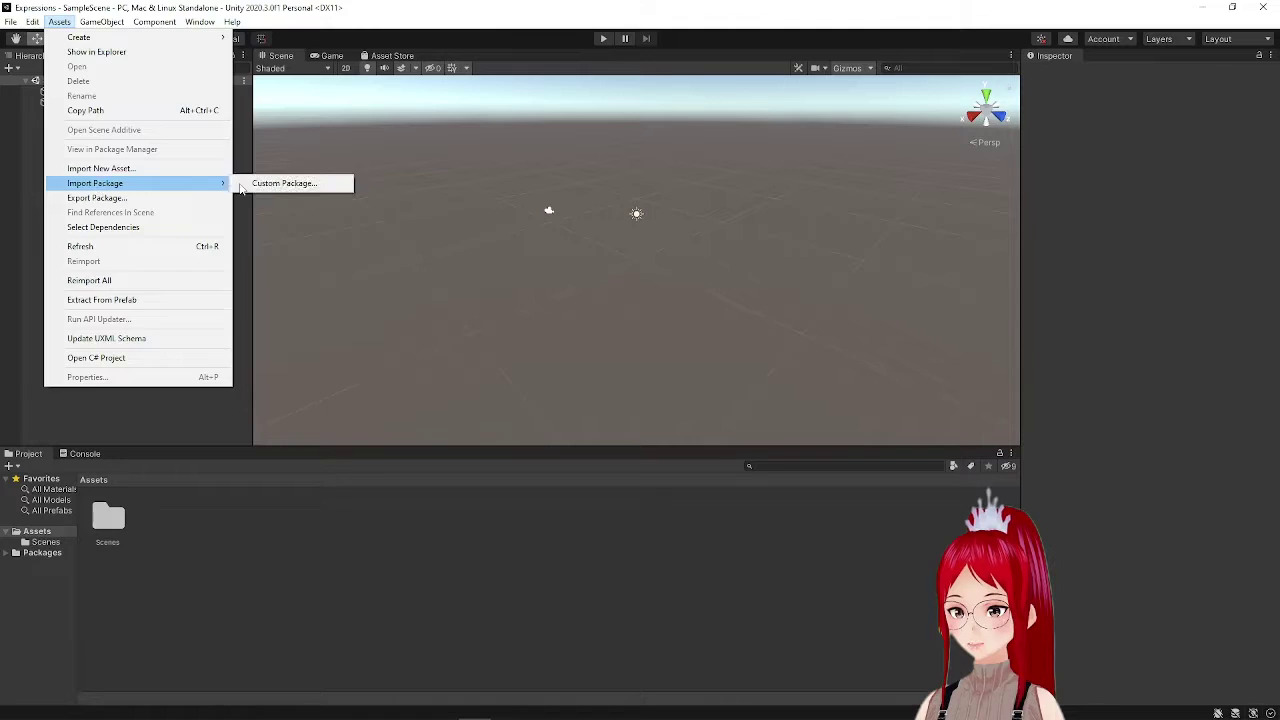
left_click(300, 184)
left_click(298, 165)
left_click(526, 366)
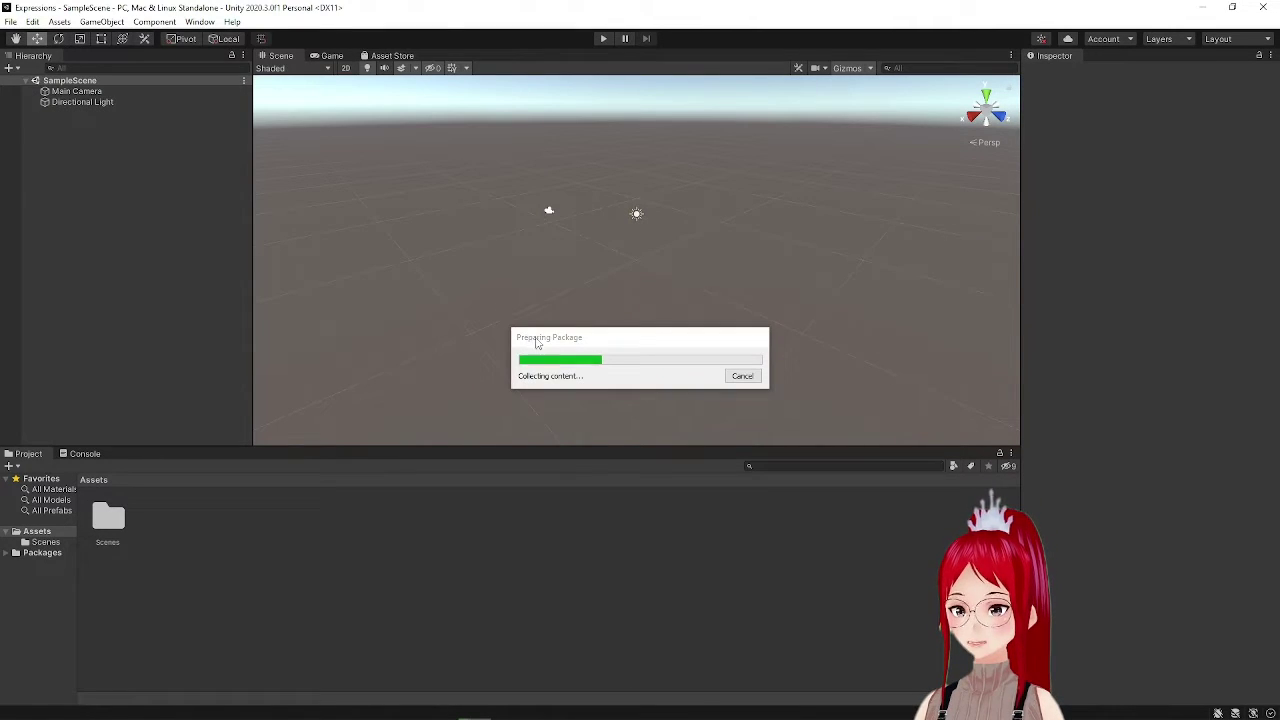
left_click(695, 406)
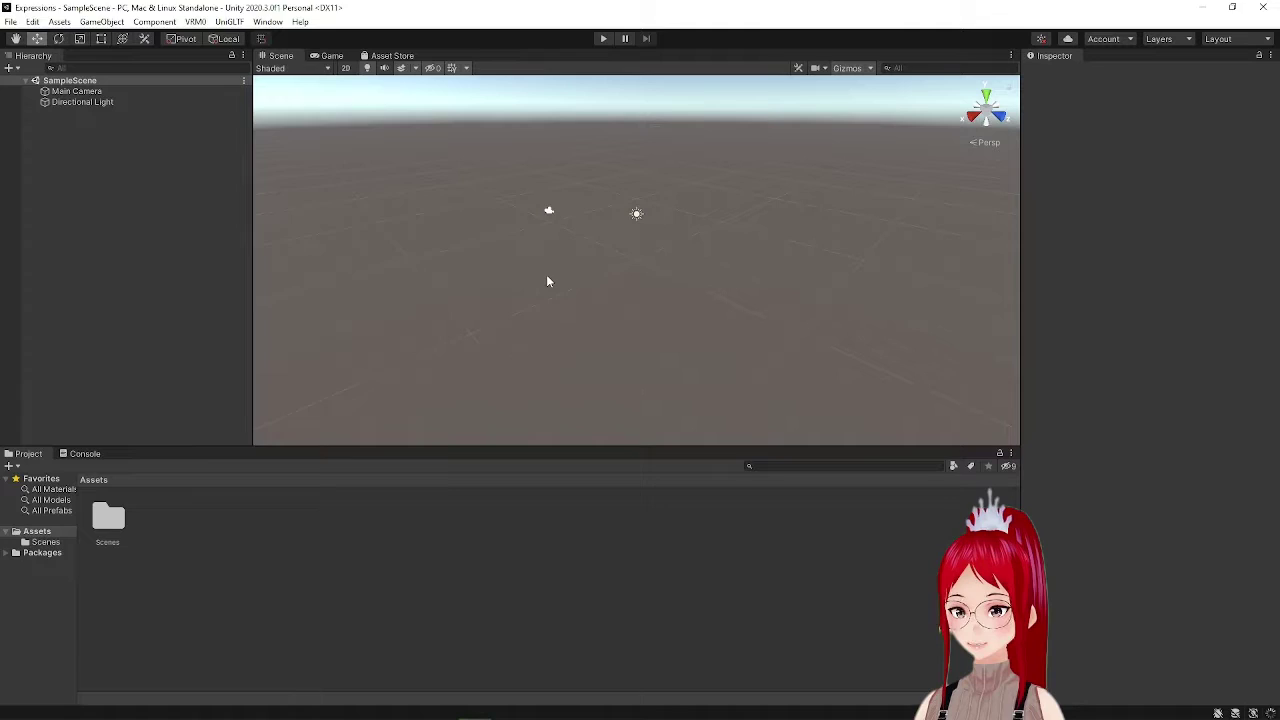
Step: Bring the ASKA_2D_Test avatar into the Assets folder and enlarge the project browser so the folder names can be read
left_click(332, 489)
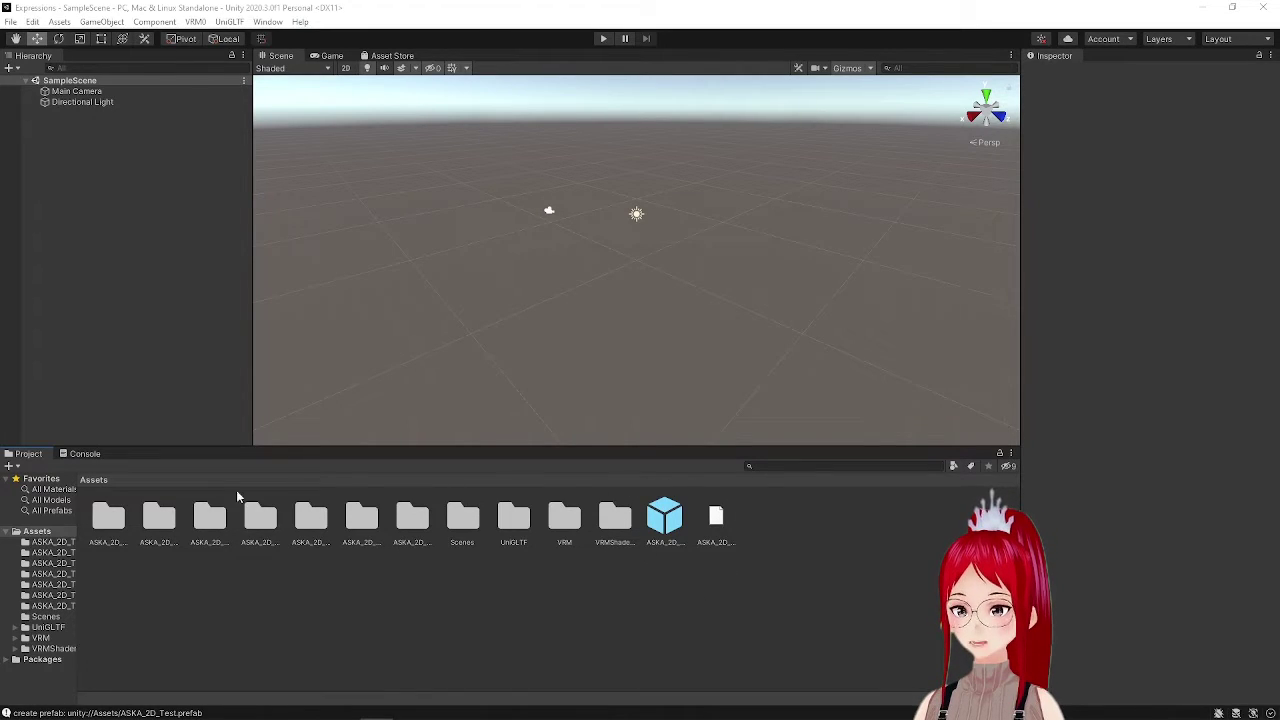
left_click_drag(76, 502, 254, 489)
left_click_drag(305, 448, 338, 276)
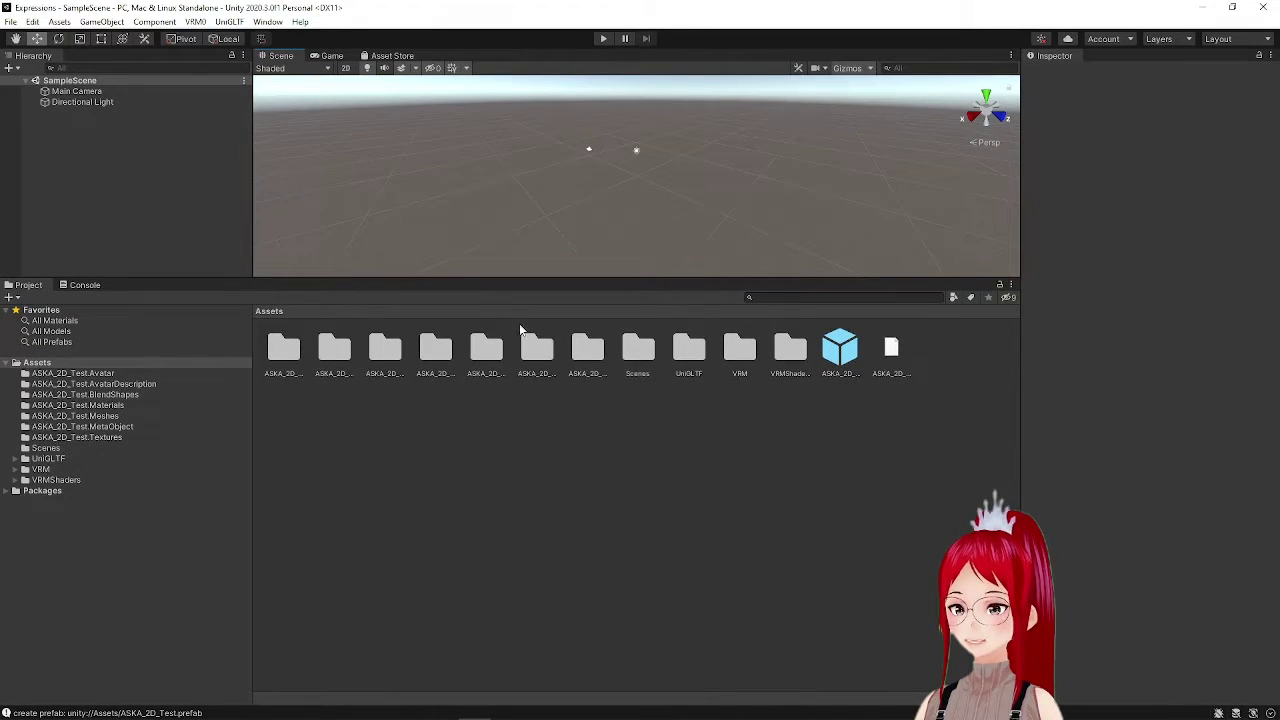
Step: Reveal the face texture _04 from the ASKA_2D_Test.Textures folder in File Explorer
left_click(95, 438)
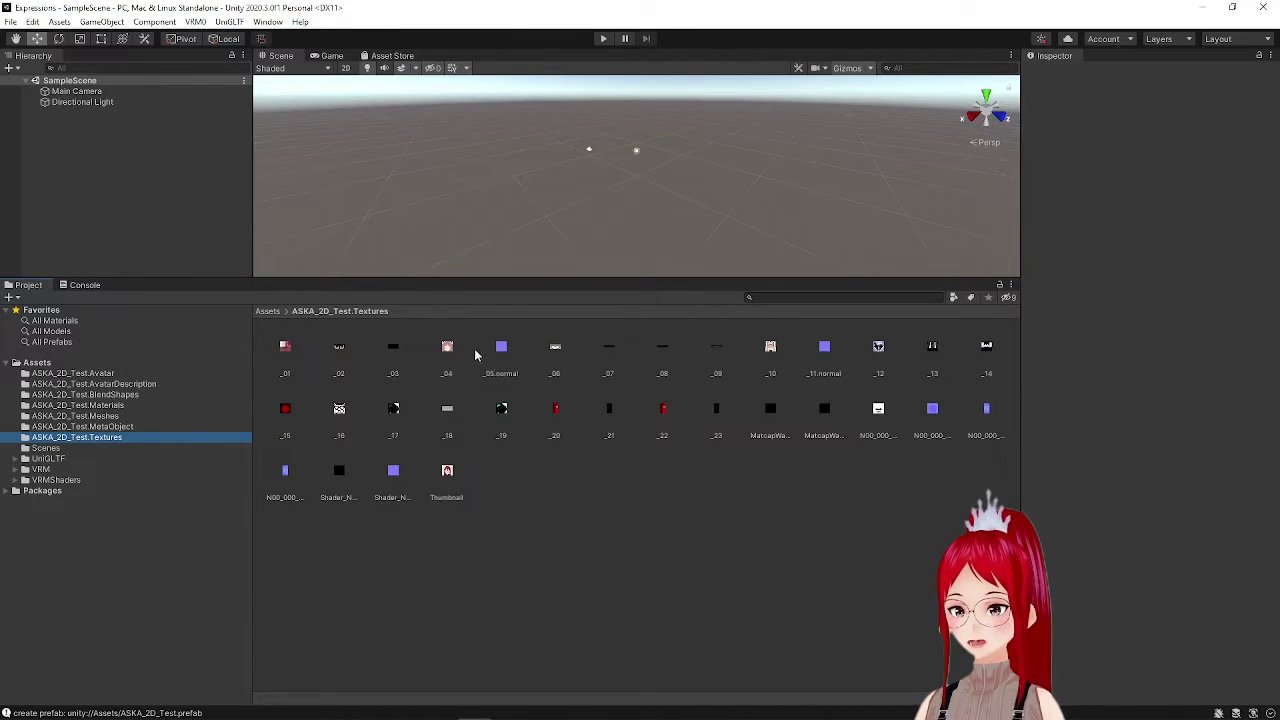
scroll(464, 352, "up", 3, "ctrl")
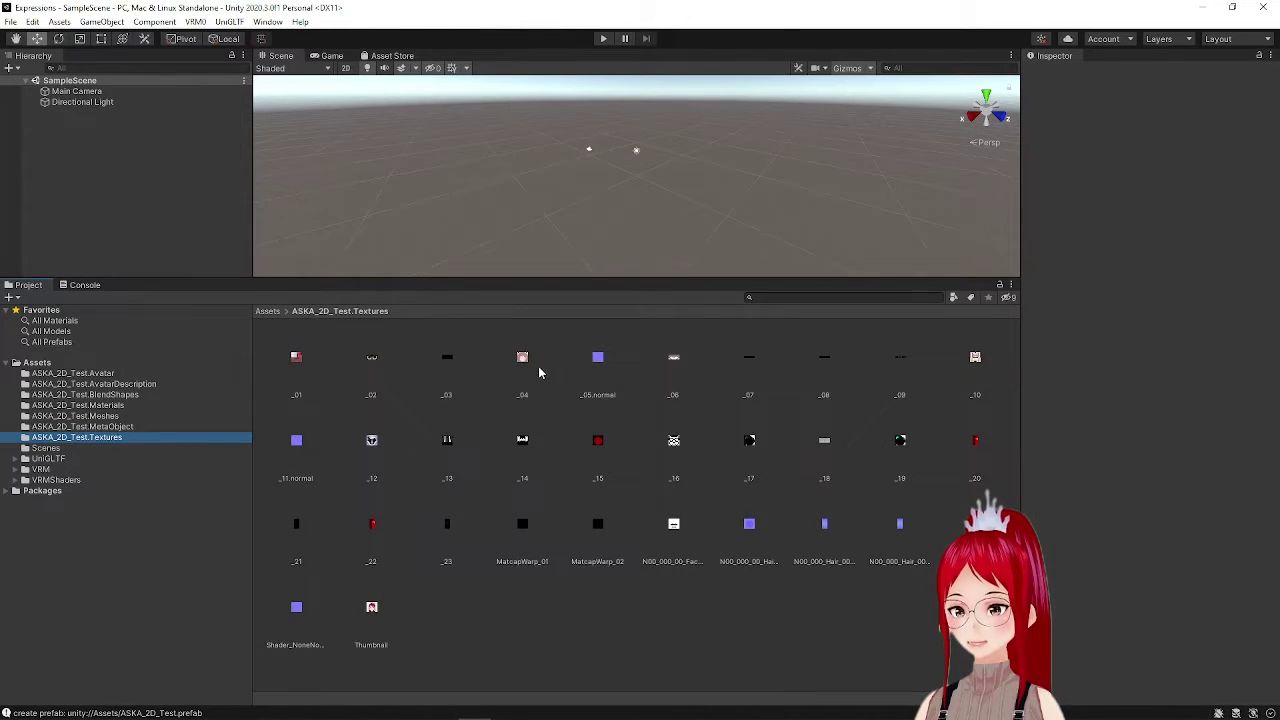
left_click(523, 357)
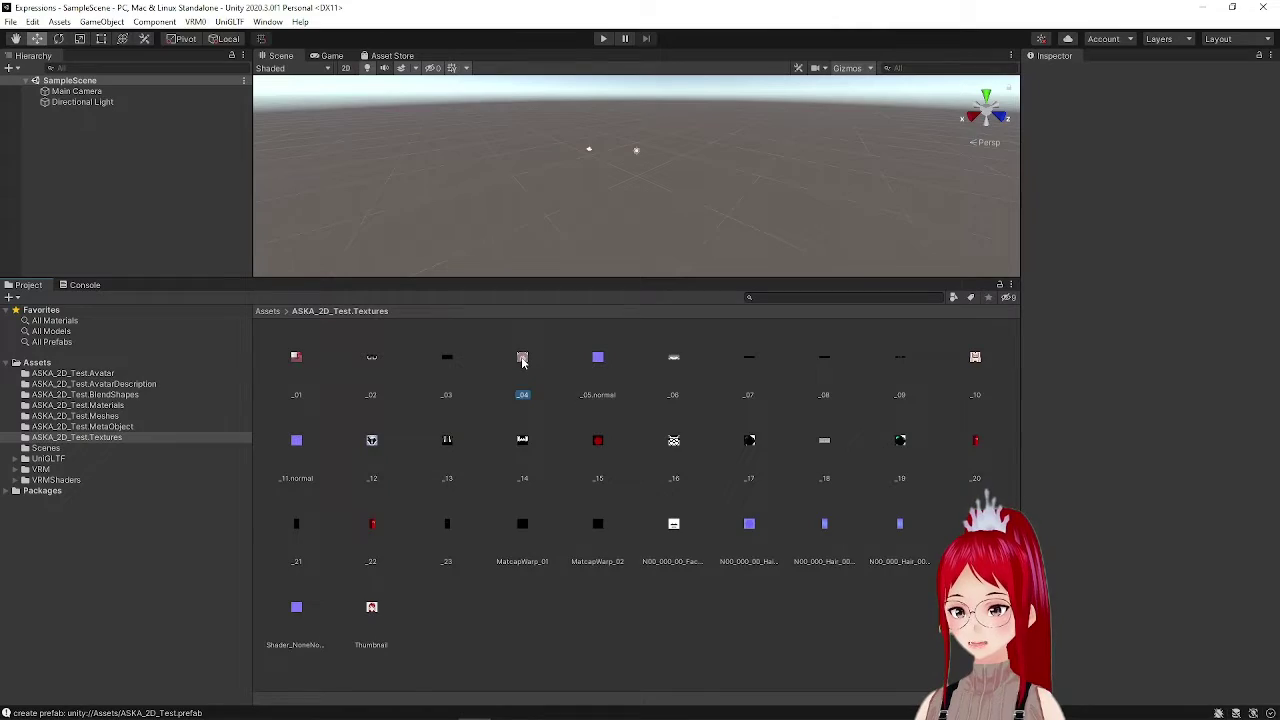
right_click(522, 361)
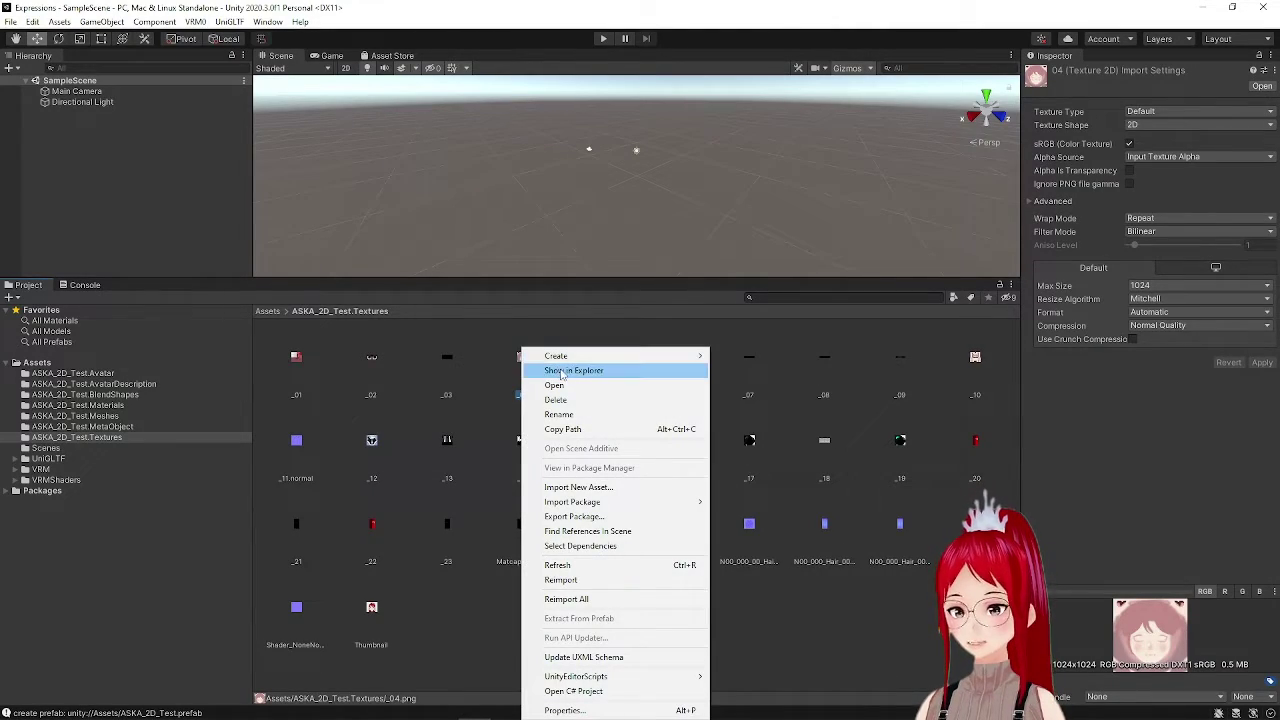
left_click(564, 372)
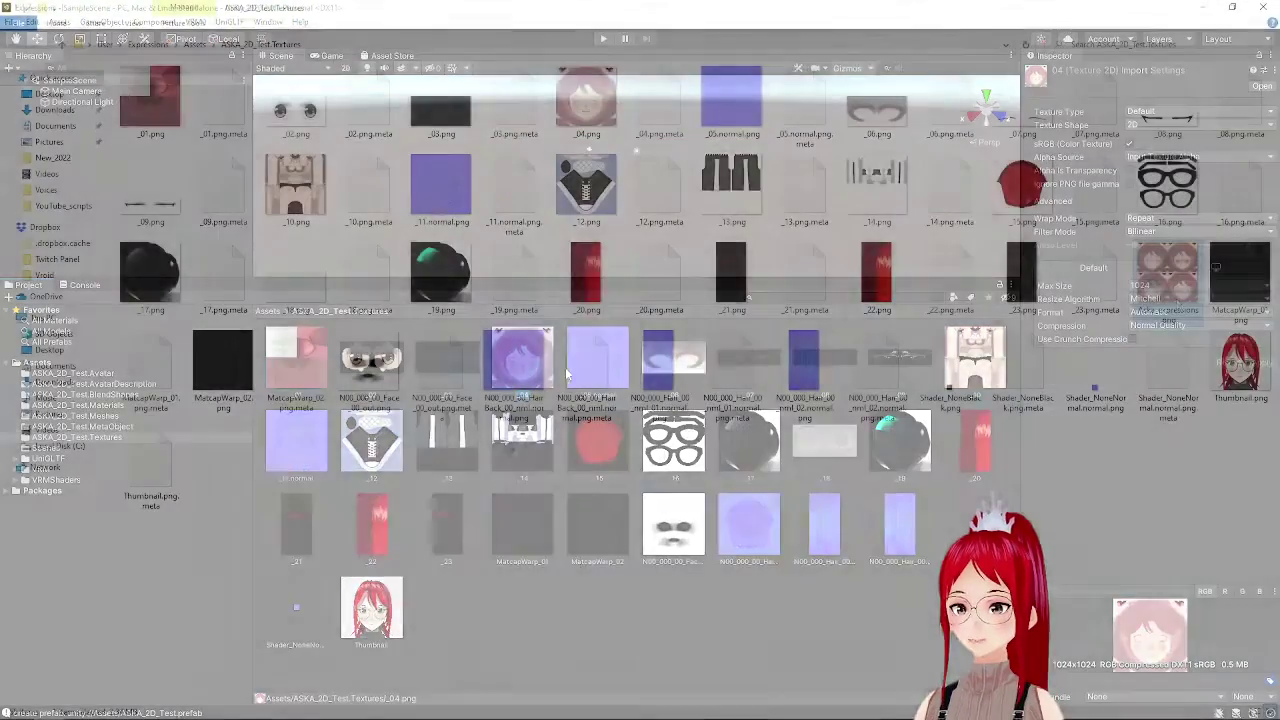
Step: Delete the original _04.png, rename the four-face image _04 (2).png as _04.png, and return to Unity
right_click(672, 105)
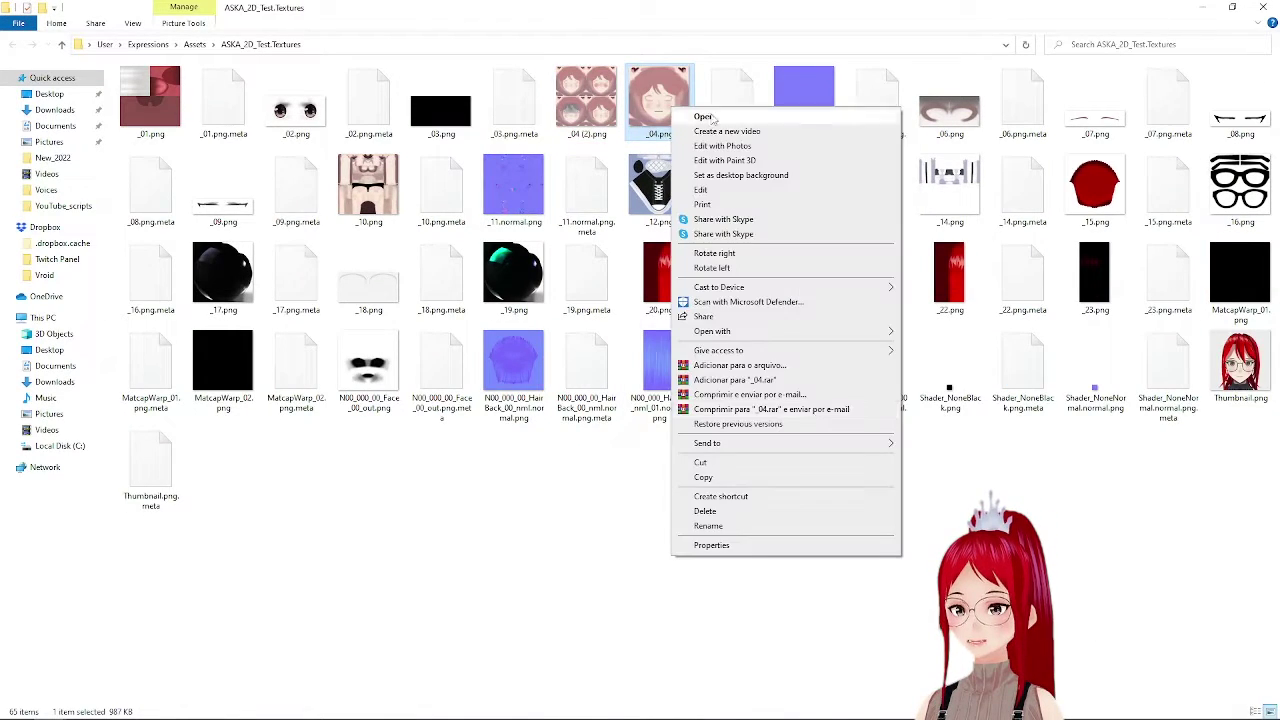
left_click(705, 511)
right_click(588, 134)
left_click(627, 556)
key("Right")
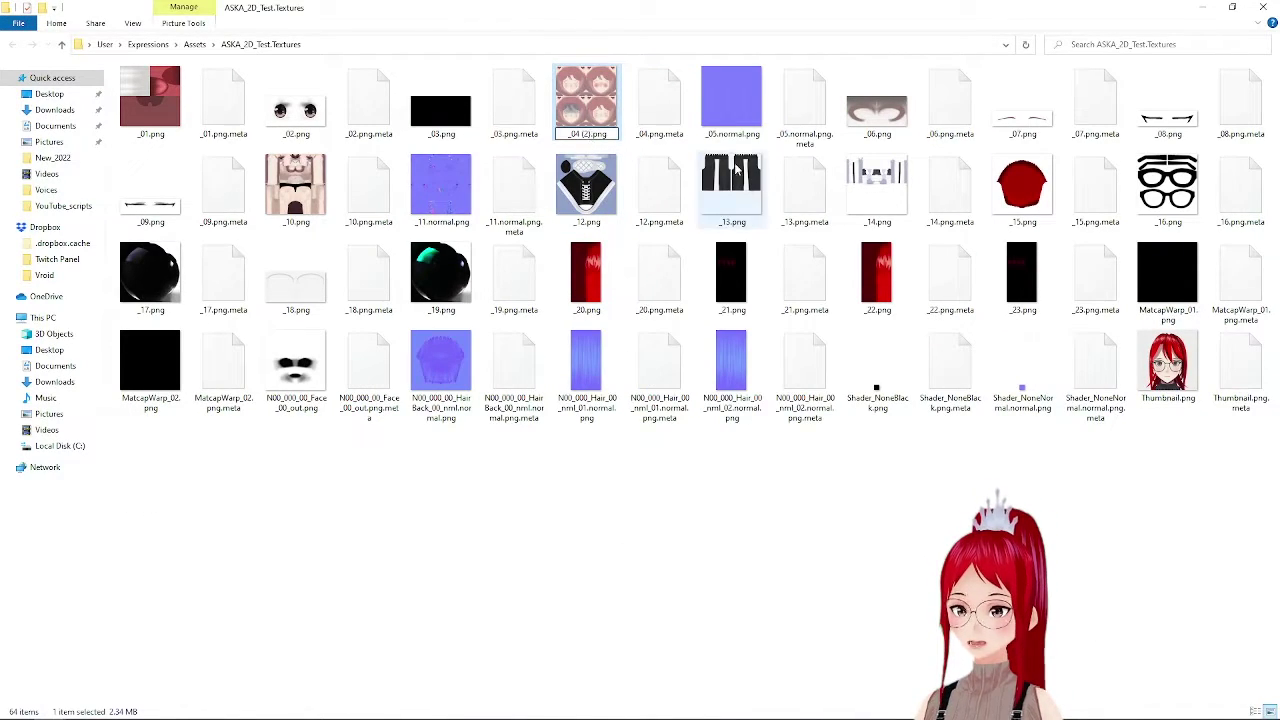
key("Return")
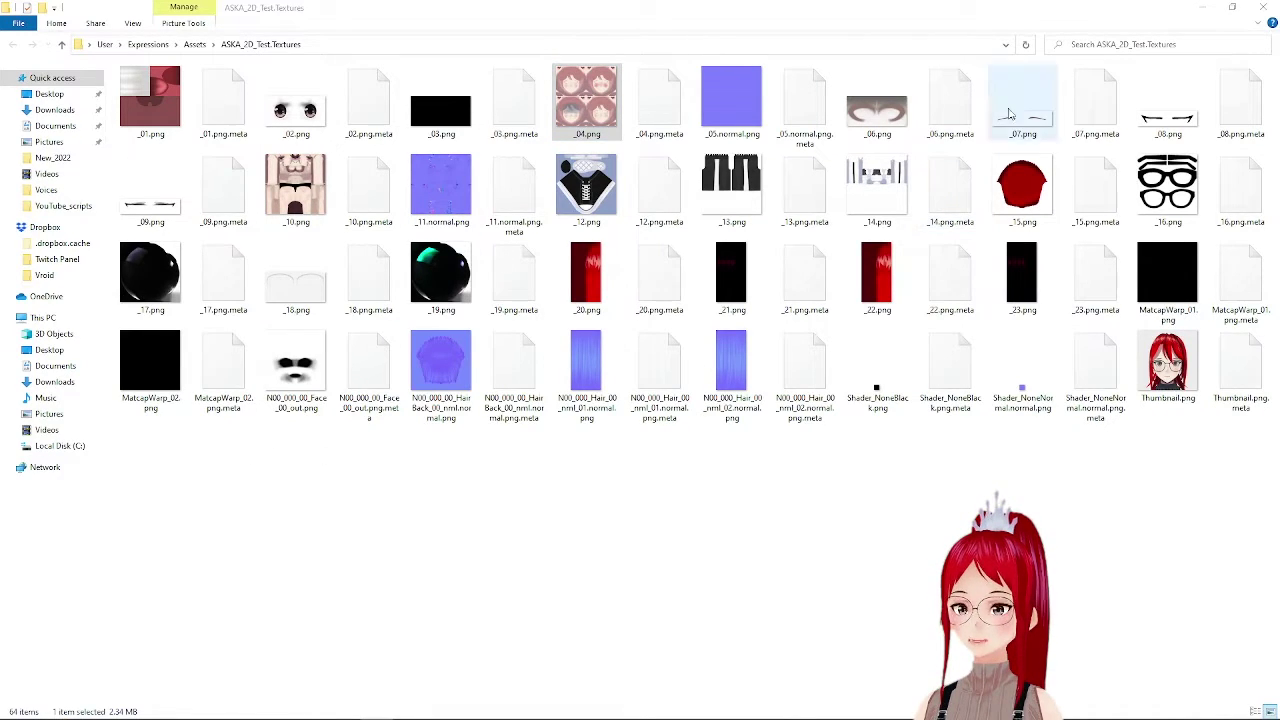
left_click(1262, 8)
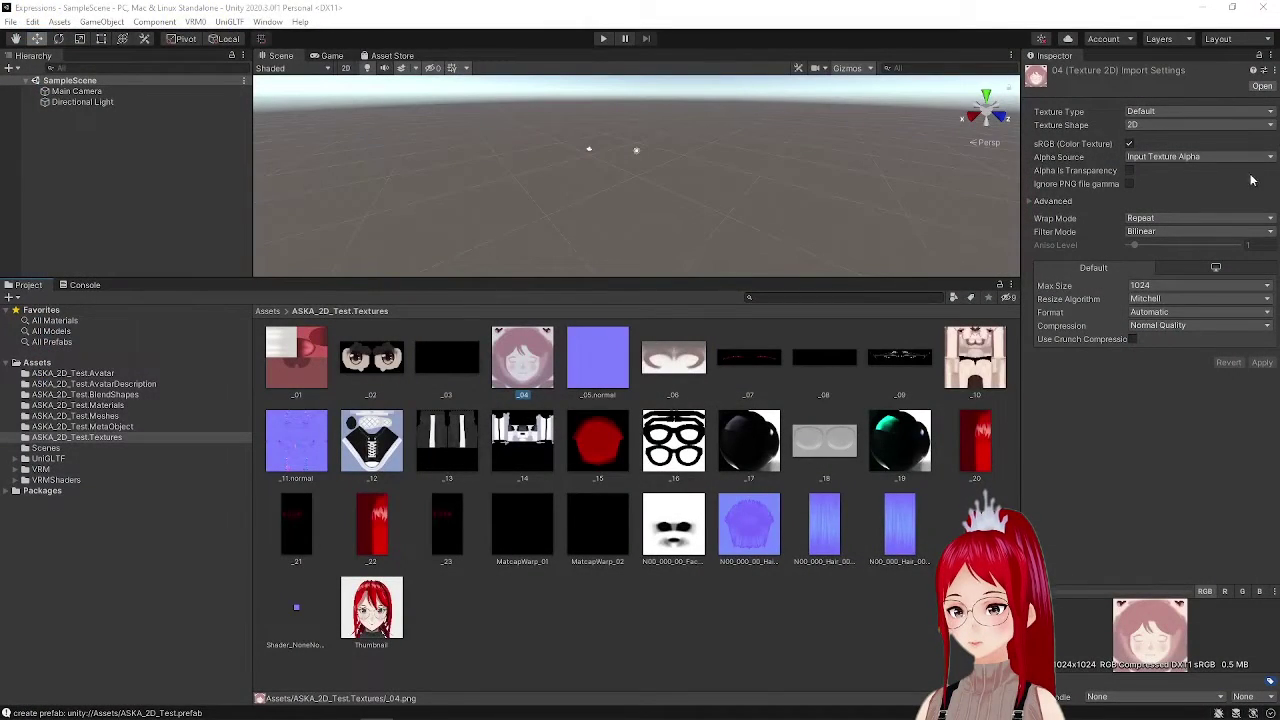
Step: Add the ASKA_2D_Test prefab to the scene hierarchy and open the N00_000_00_Face_00_SKIN material's settings
left_click(40, 364)
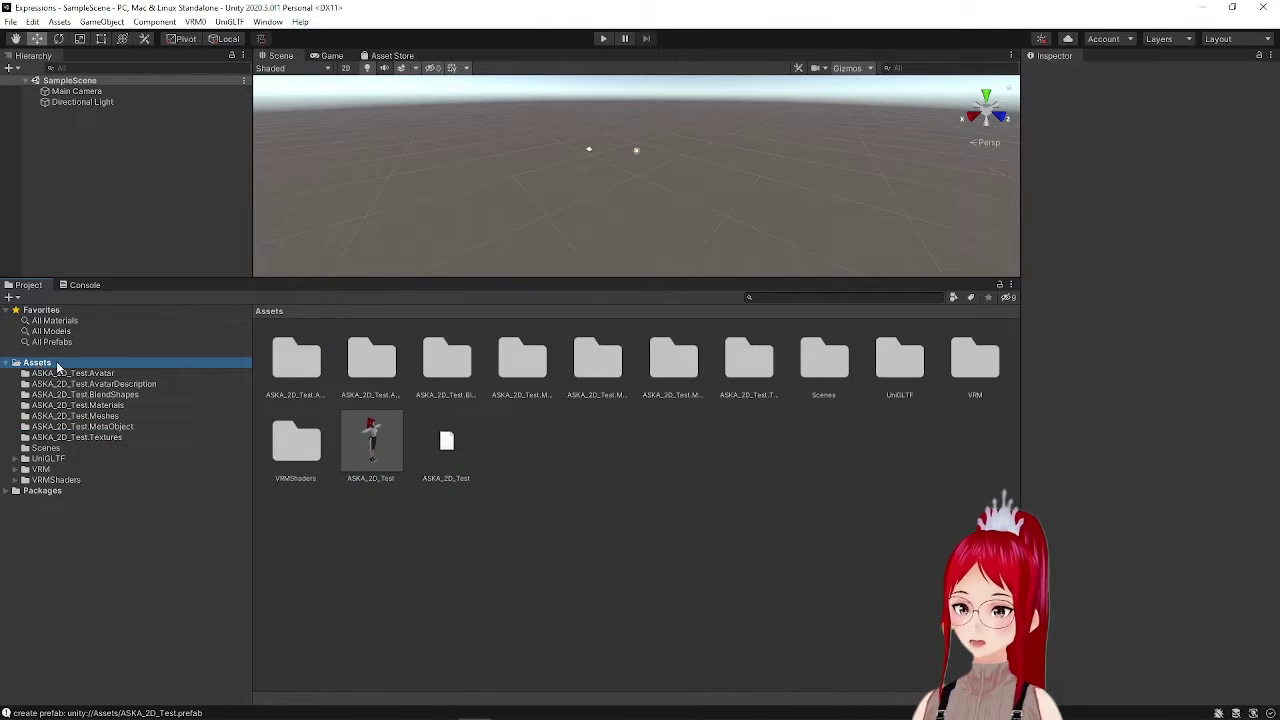
left_click_drag(374, 443, 169, 232)
left_click(80, 405)
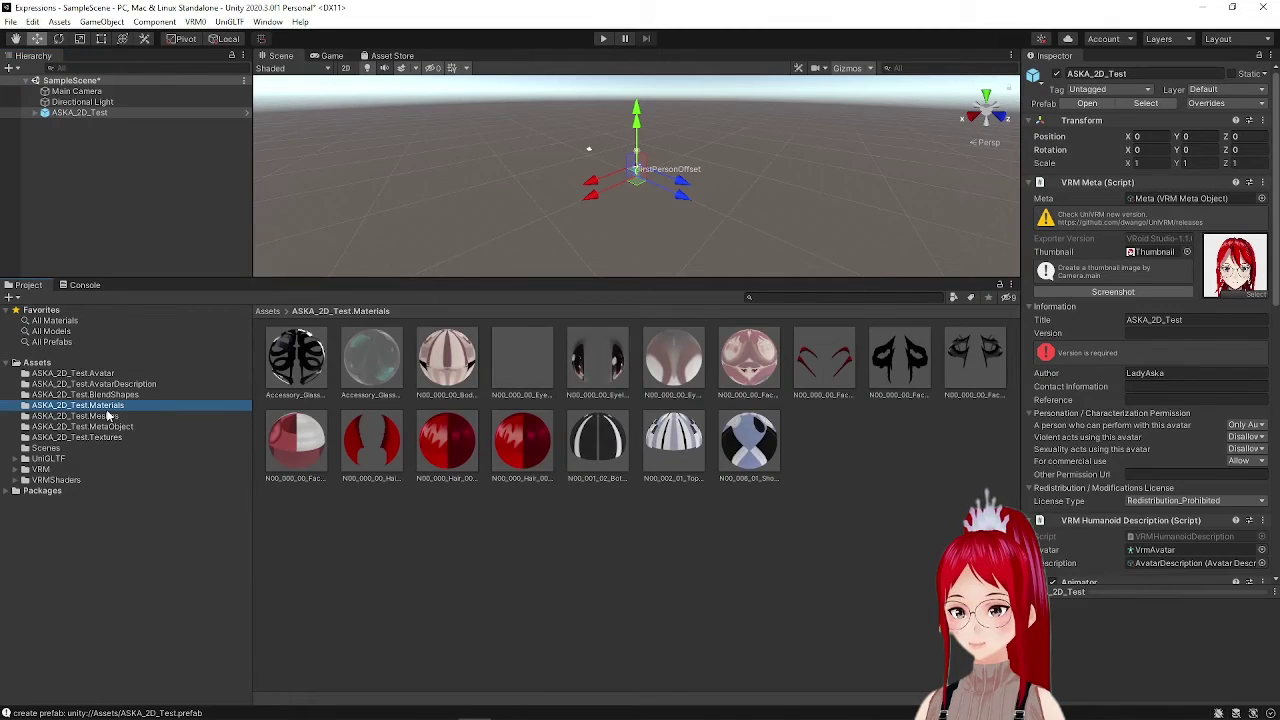
left_click(748, 360)
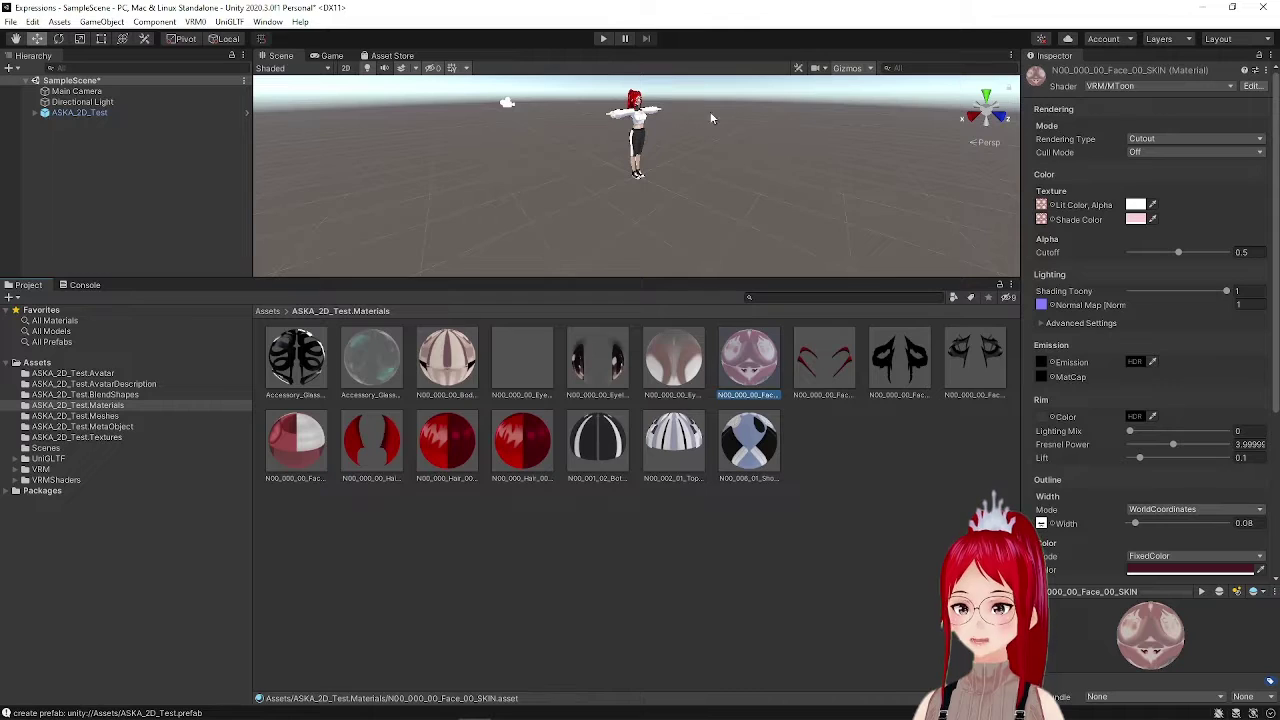
Step: Set the face skin material's tiling to 0.5 on both axes, try an offset of 0.5 on both, and return offset X to 0
left_click(977, 120)
scroll(1178, 483, "down", 5)
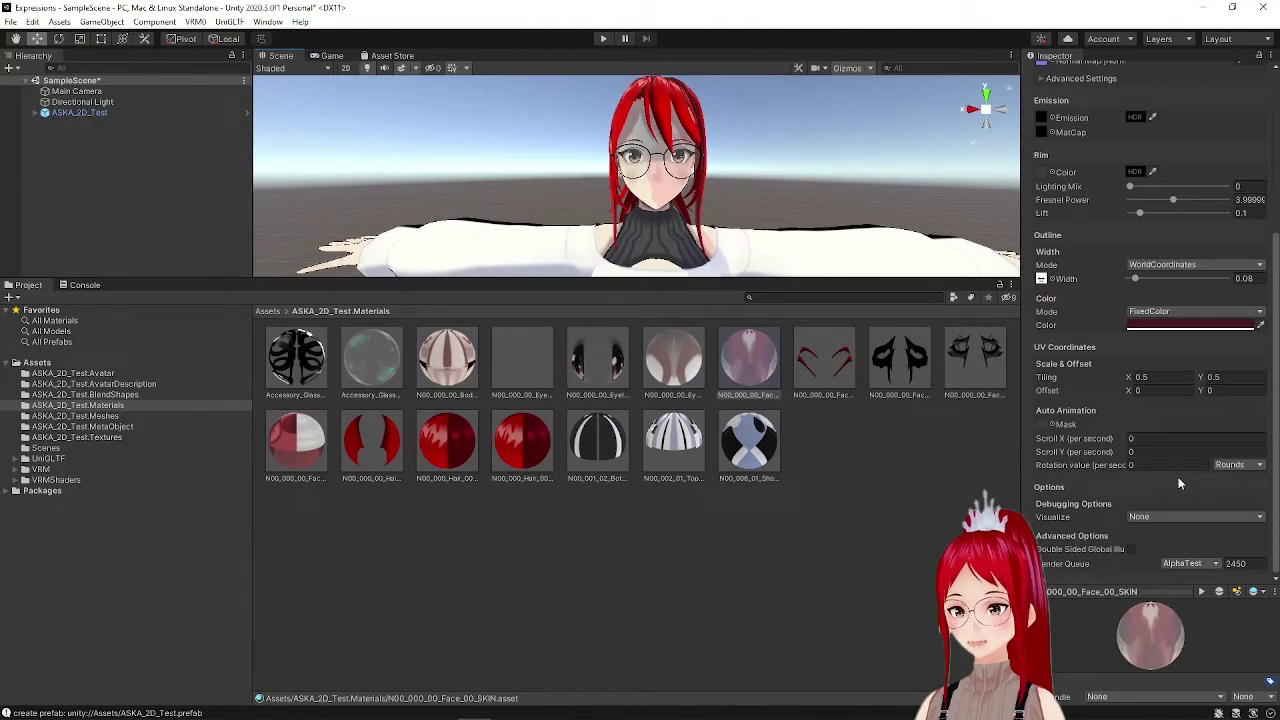
left_click(1150, 390)
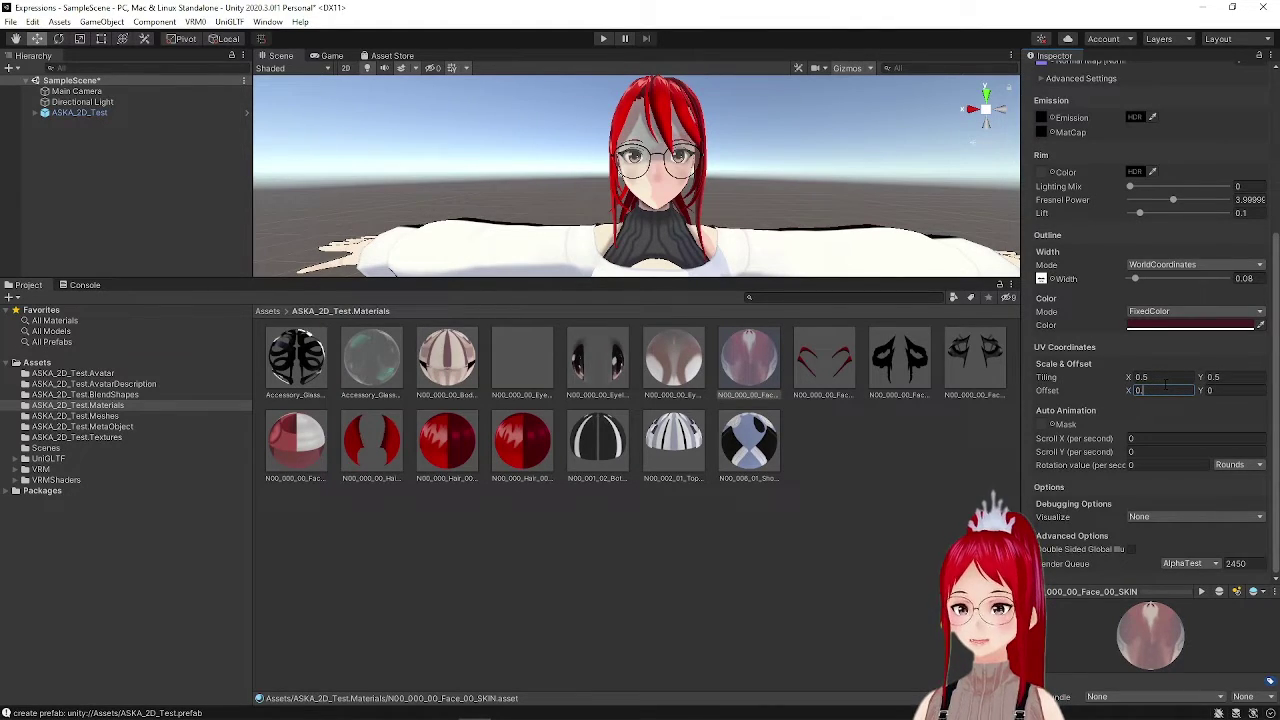
type(".5")
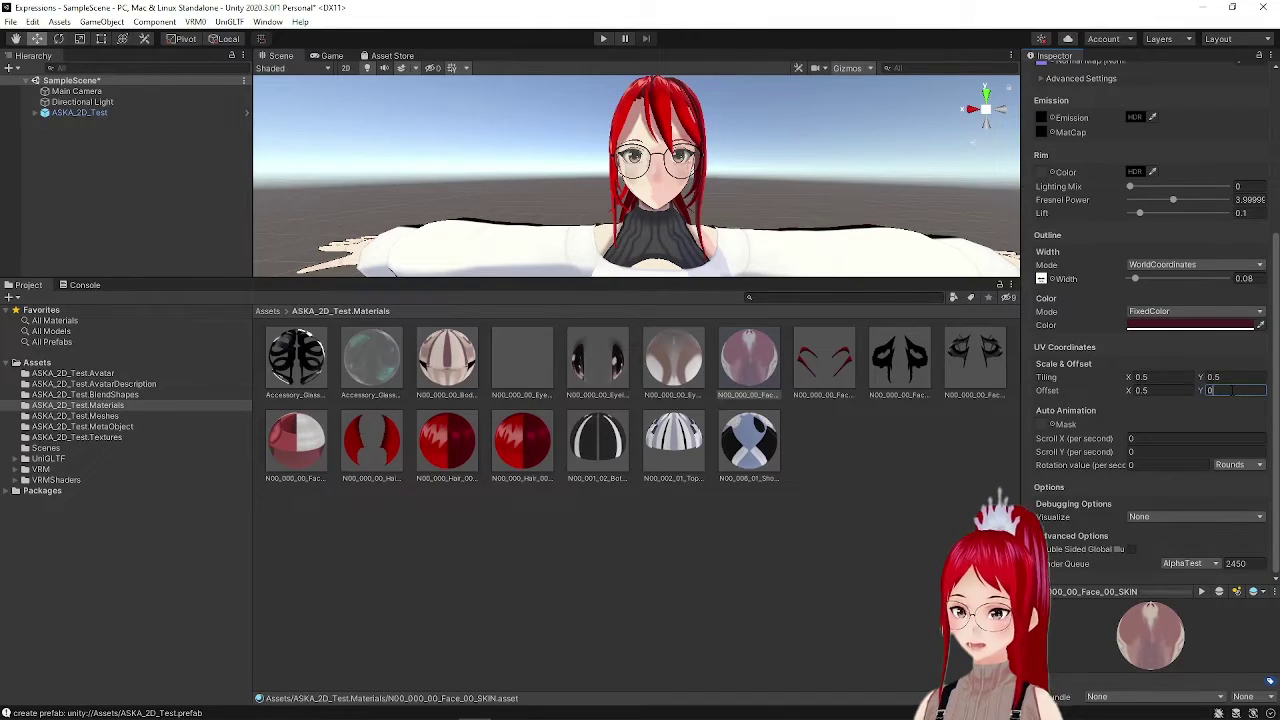
type(".5")
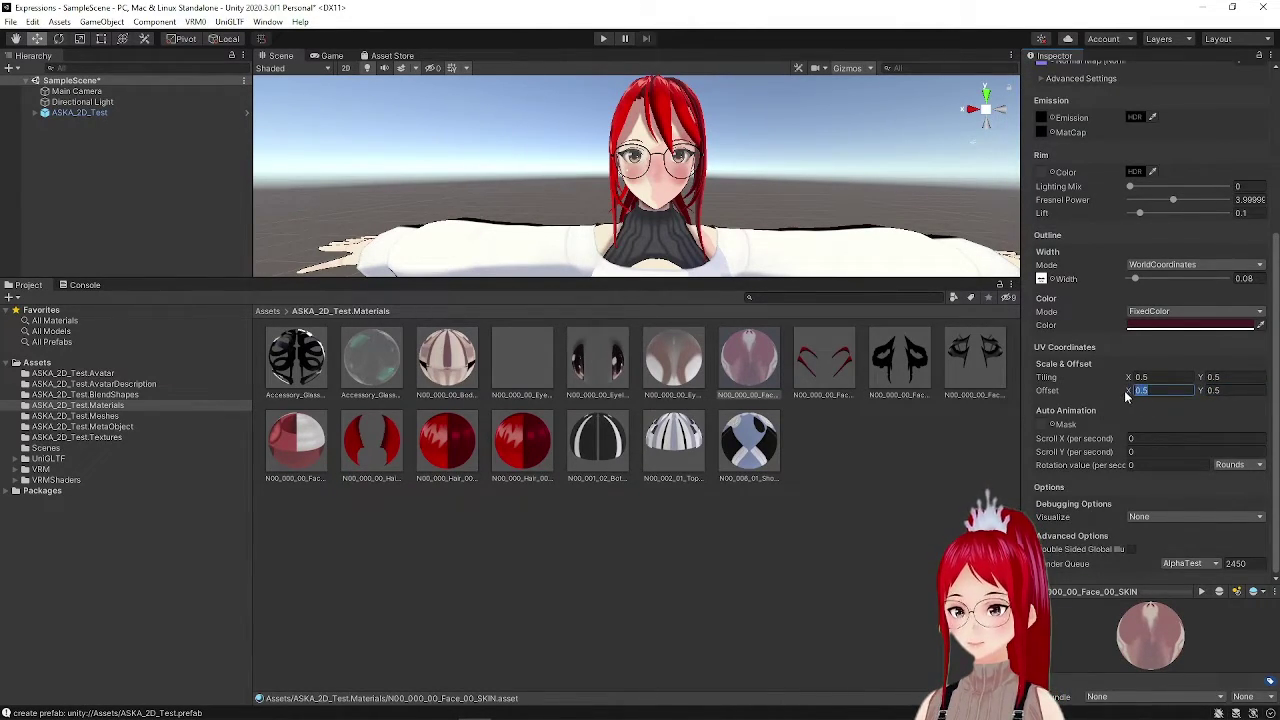
type("0")
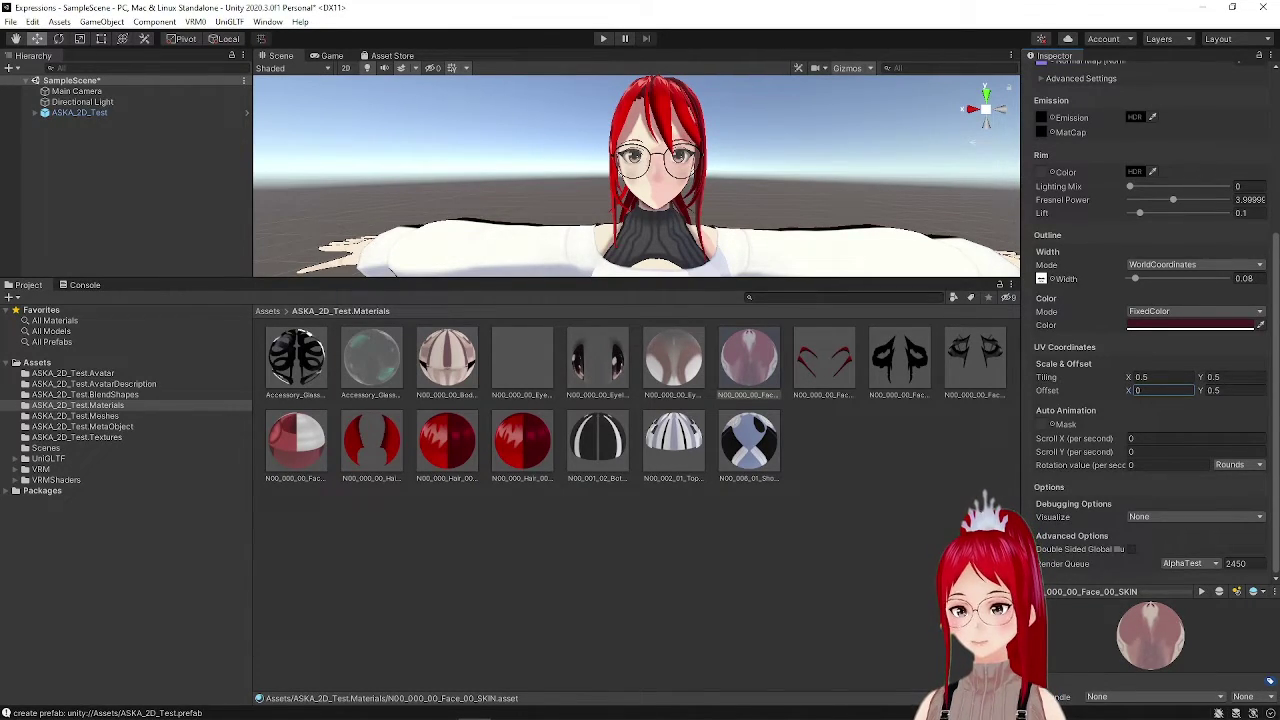
Step: Create a blend shape clip from the BlendShape asset in ASKA_2D_Test.BlendShapes and save it as BlendShape.blush.asset
left_click(123, 396)
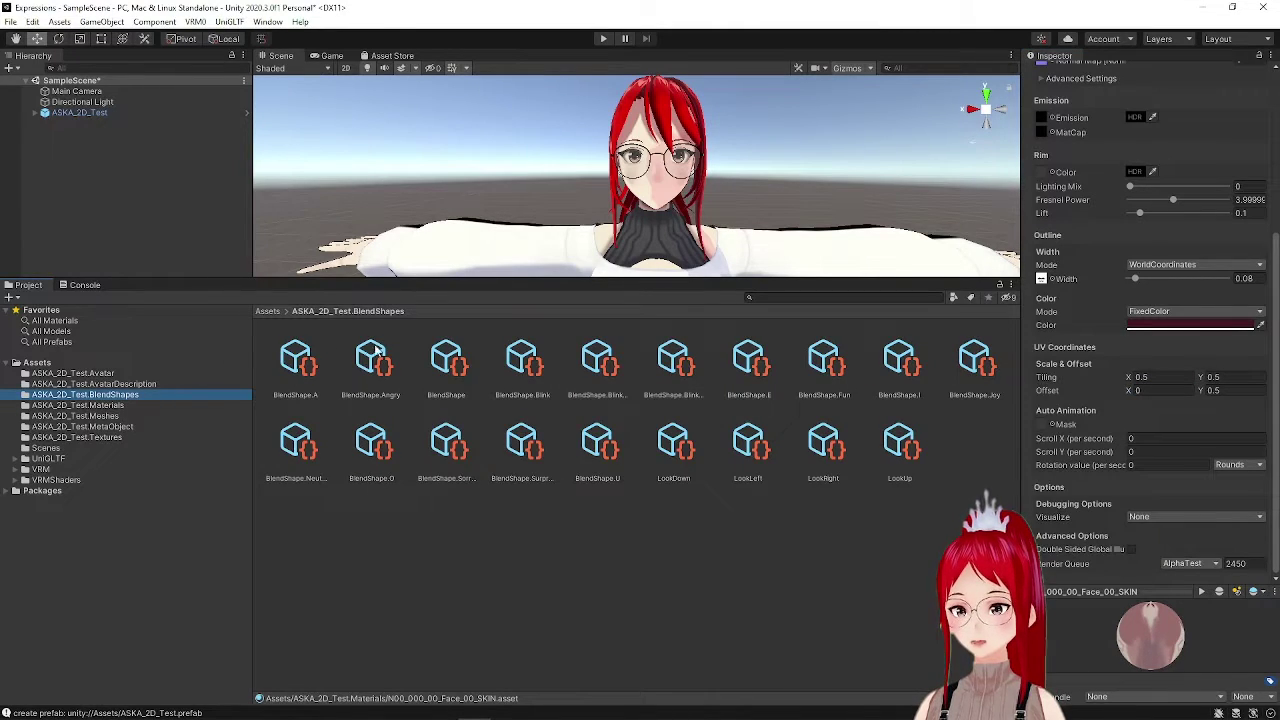
left_click(448, 360)
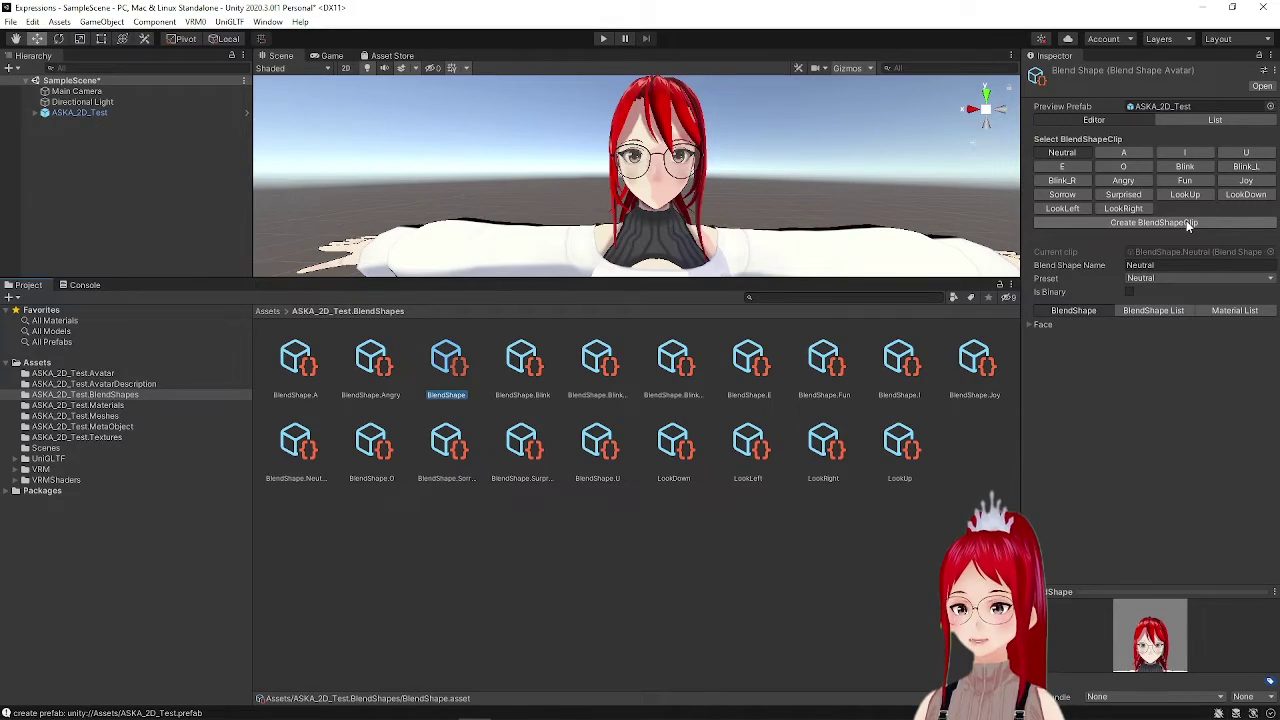
left_click(1155, 223)
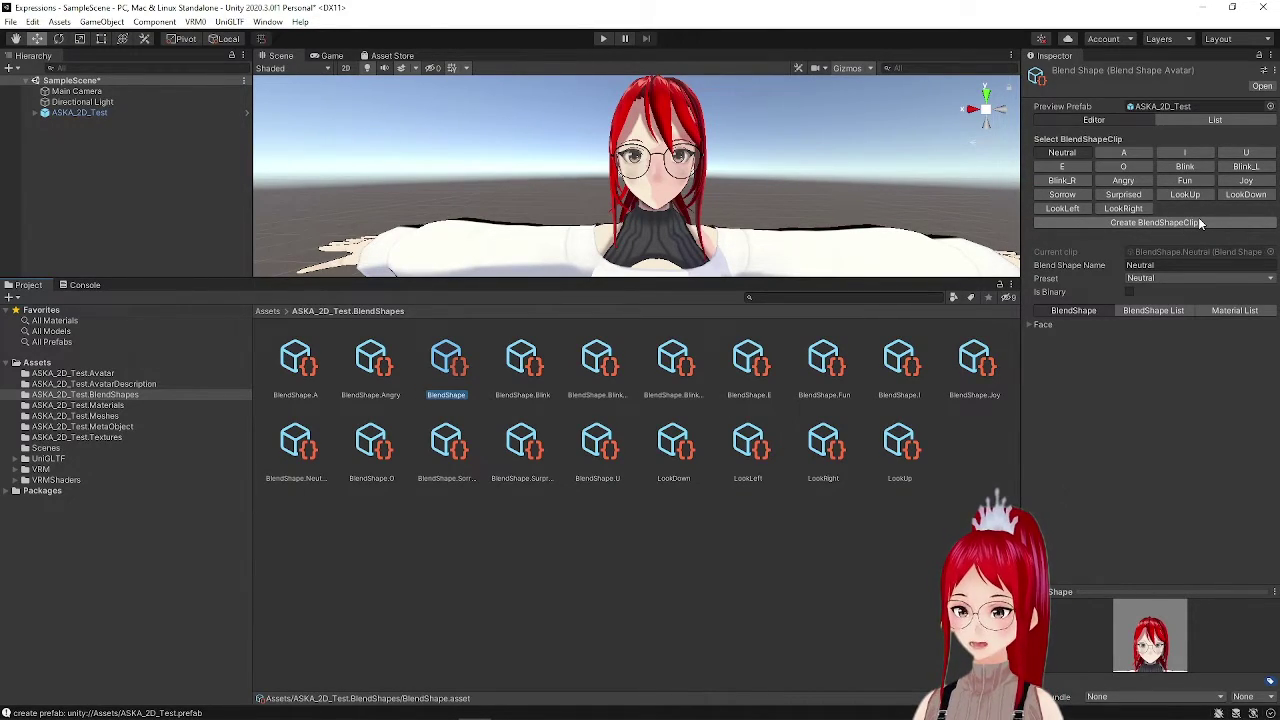
left_click(1198, 222)
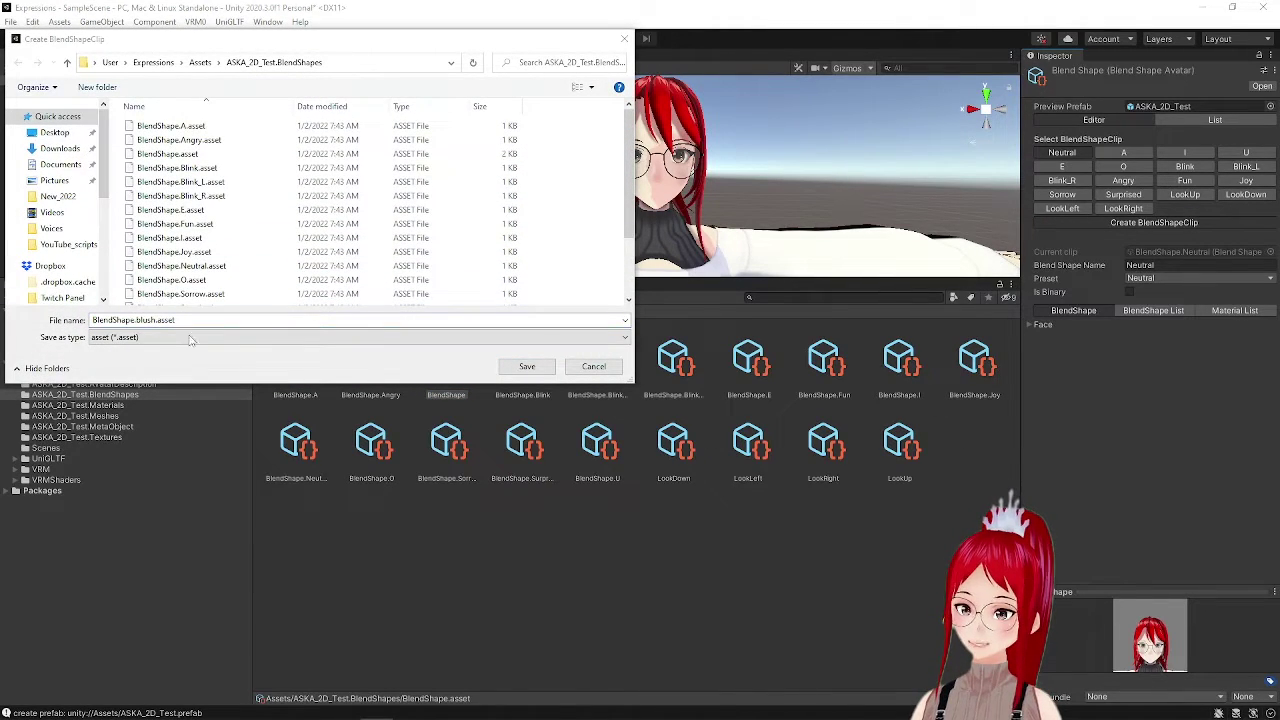
left_click(527, 367)
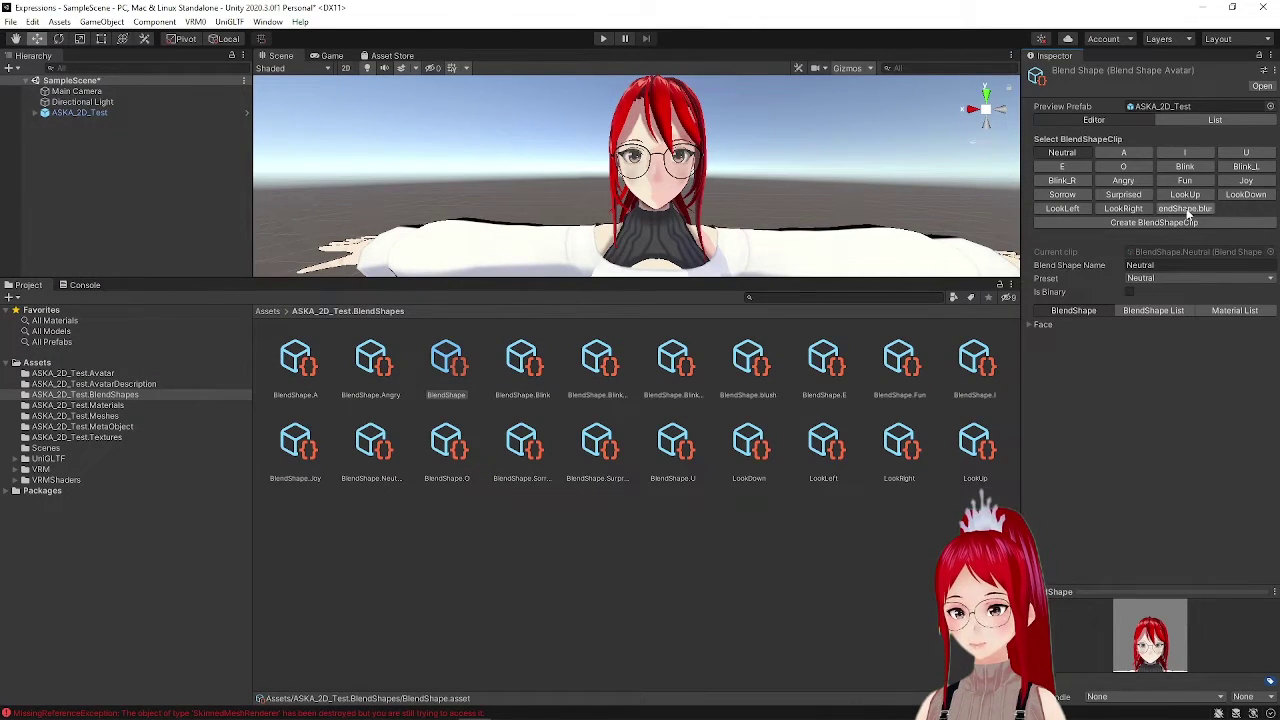
Step: Select the new clip and shorten its Blend Shape Name to blush
left_click(1187, 210)
left_click(1196, 265)
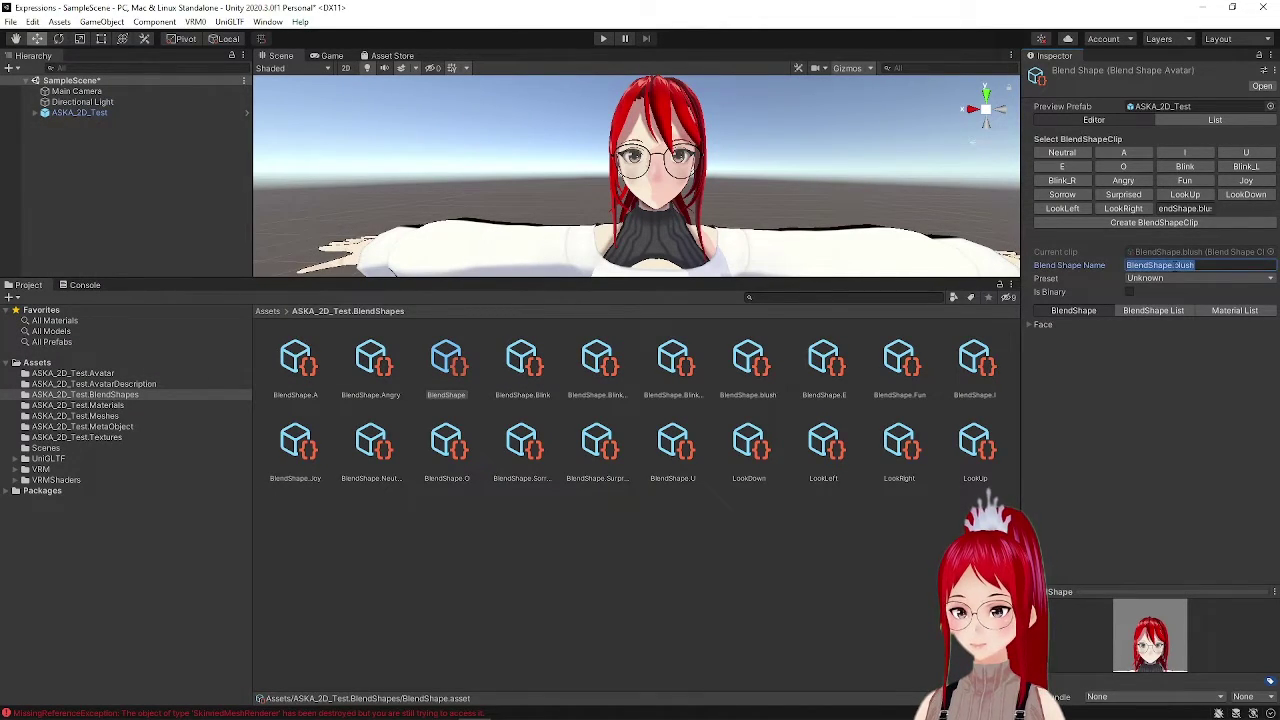
left_click(1162, 265)
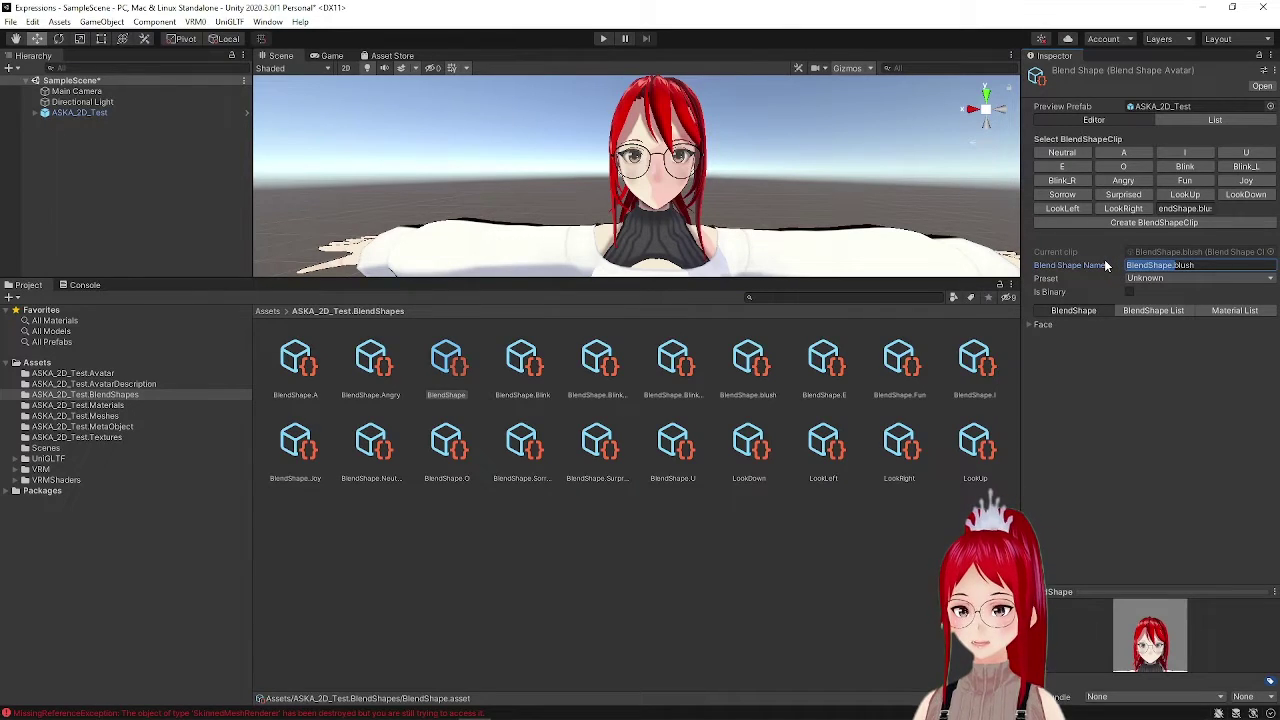
Step: Add a material entry to the blush clip for N00_000_00_Face_00_SKIN using the _MainTex_ST property
left_click(1240, 312)
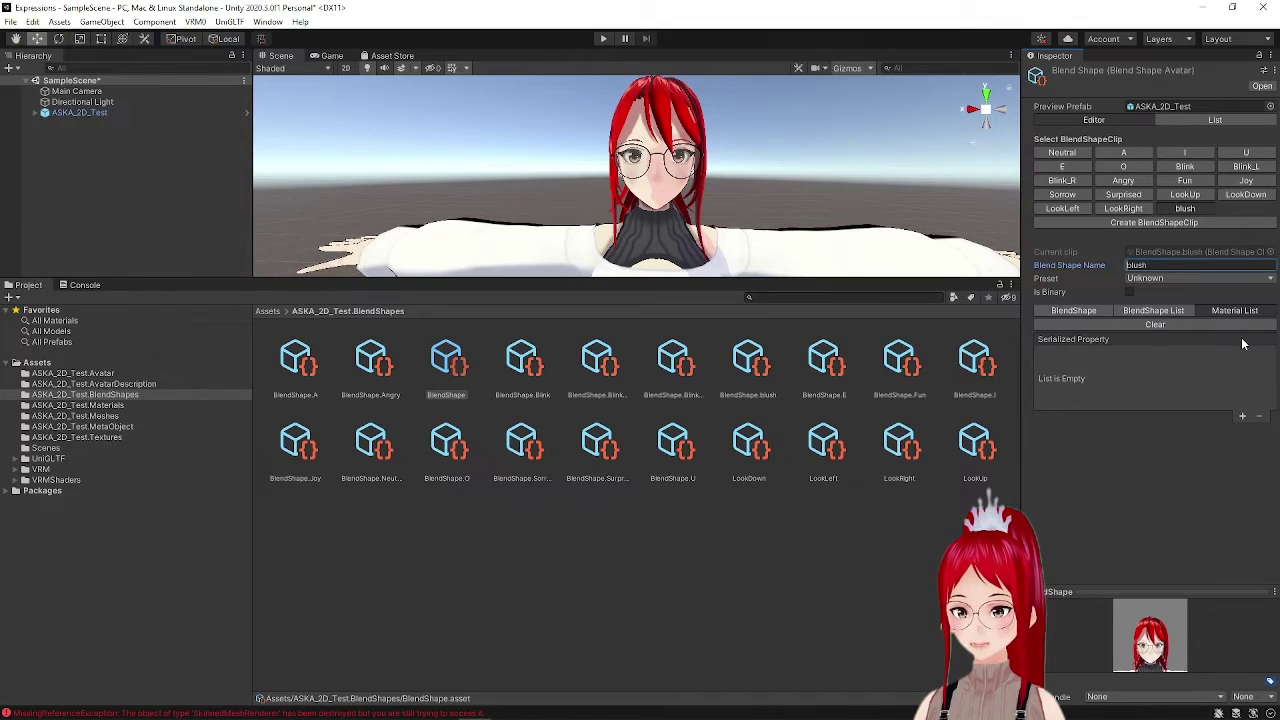
left_click(1243, 418)
left_click(1164, 364)
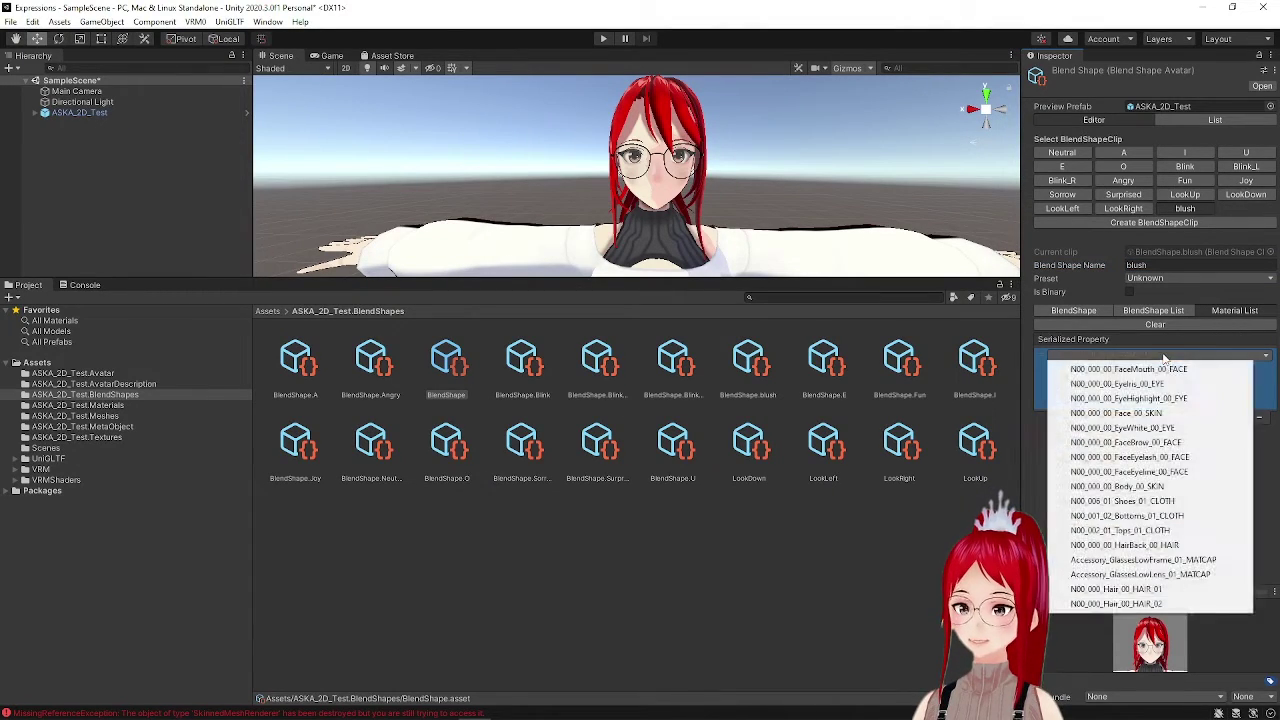
left_click(1143, 413)
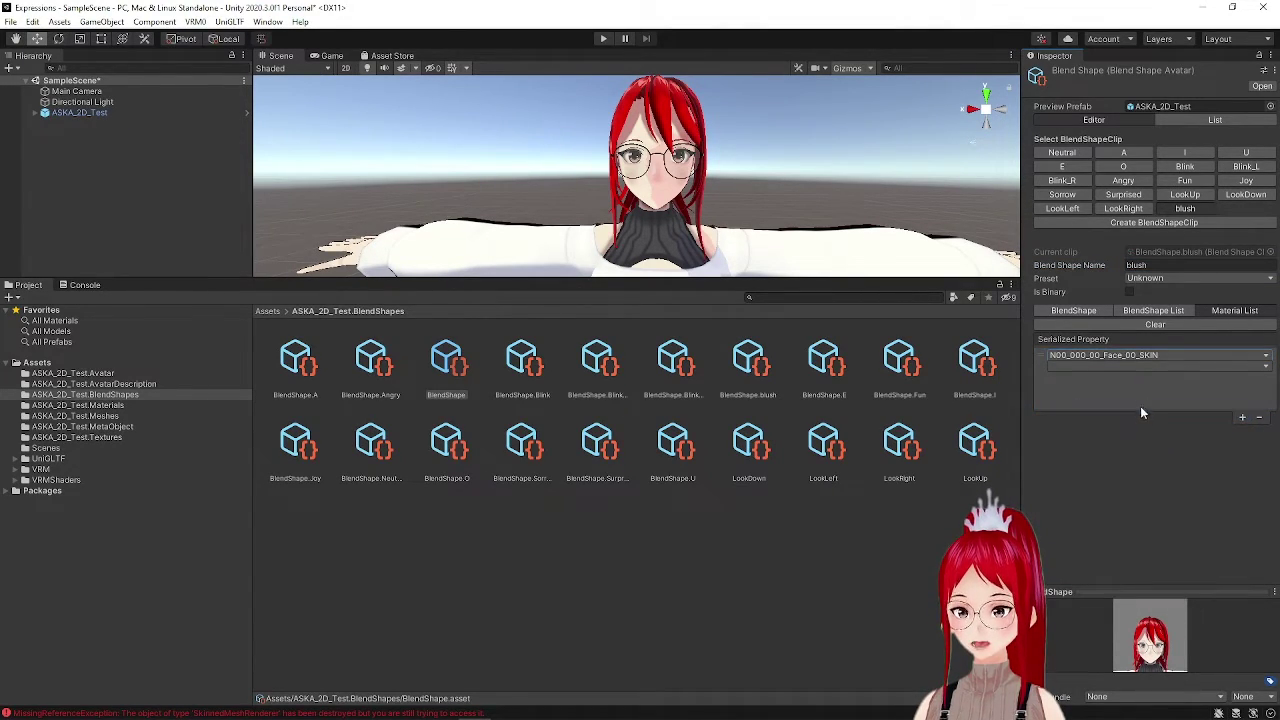
left_click(1156, 366)
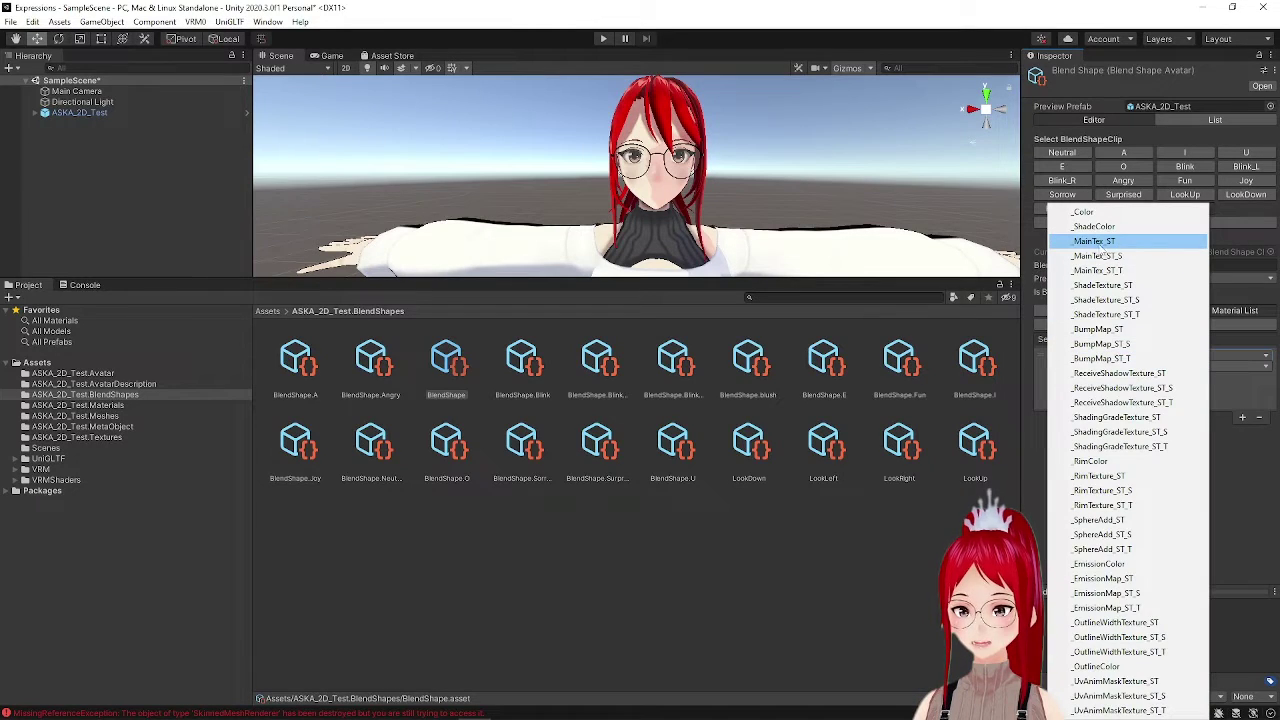
left_click(1122, 244)
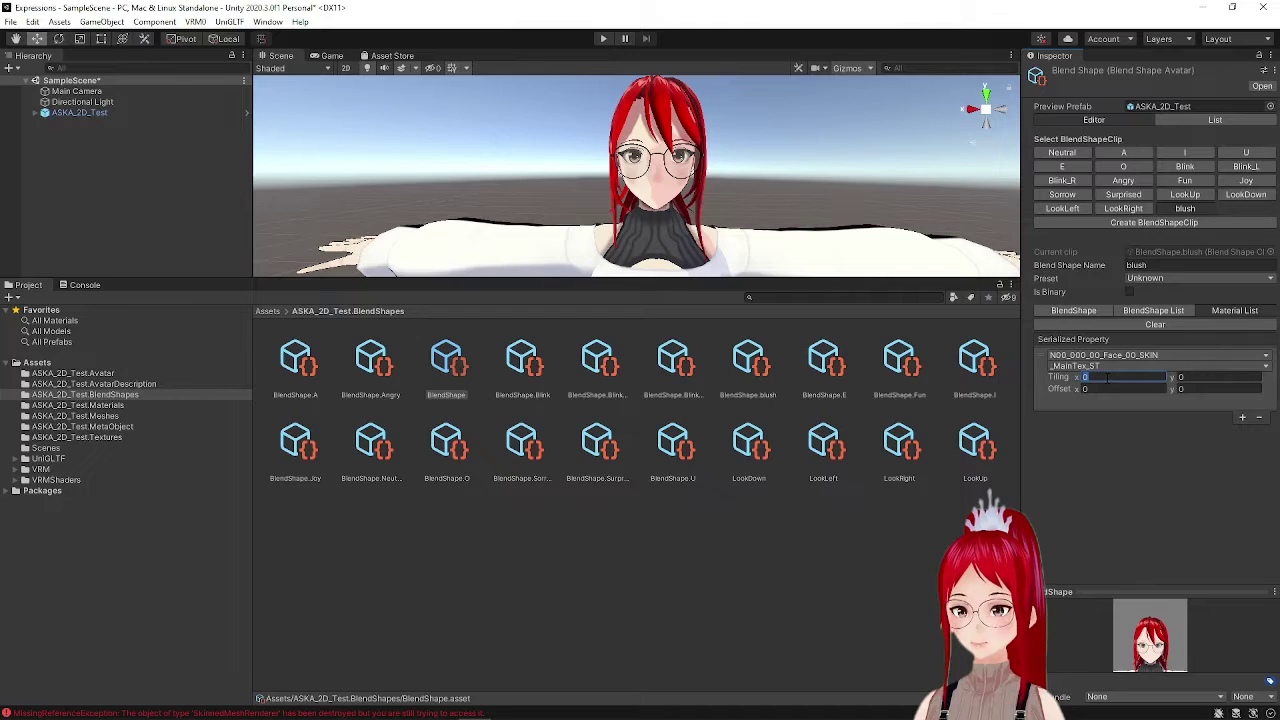
Step: Set the blush clip's texture tiling to X 0.5, Y 0.5 and its offset to X 0.5, Y 0.5
type(".5")
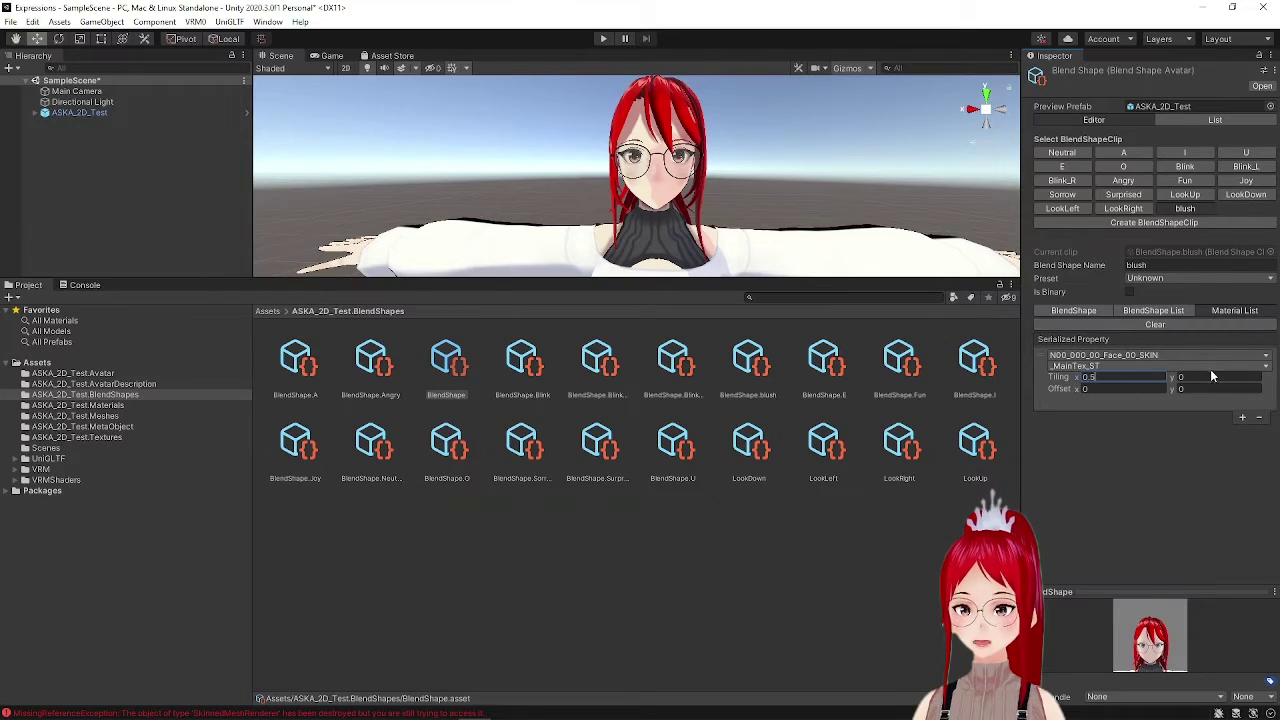
left_click(1201, 378)
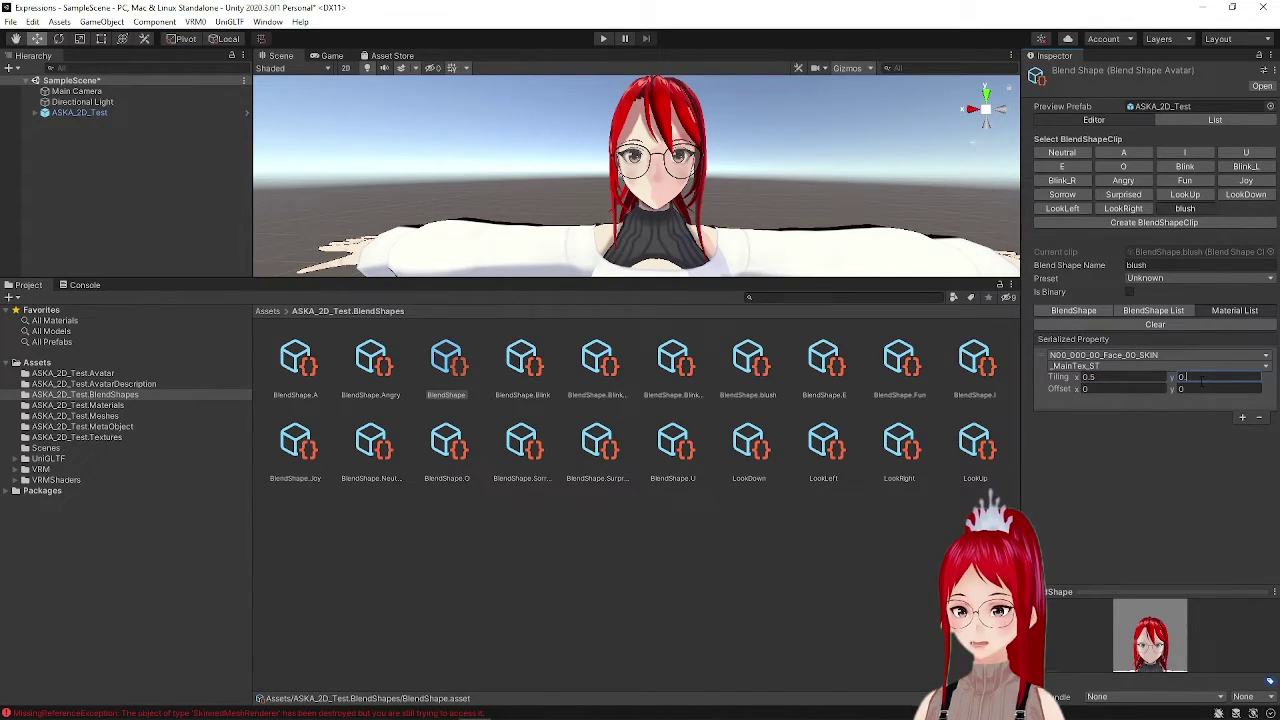
left_click(1201, 389)
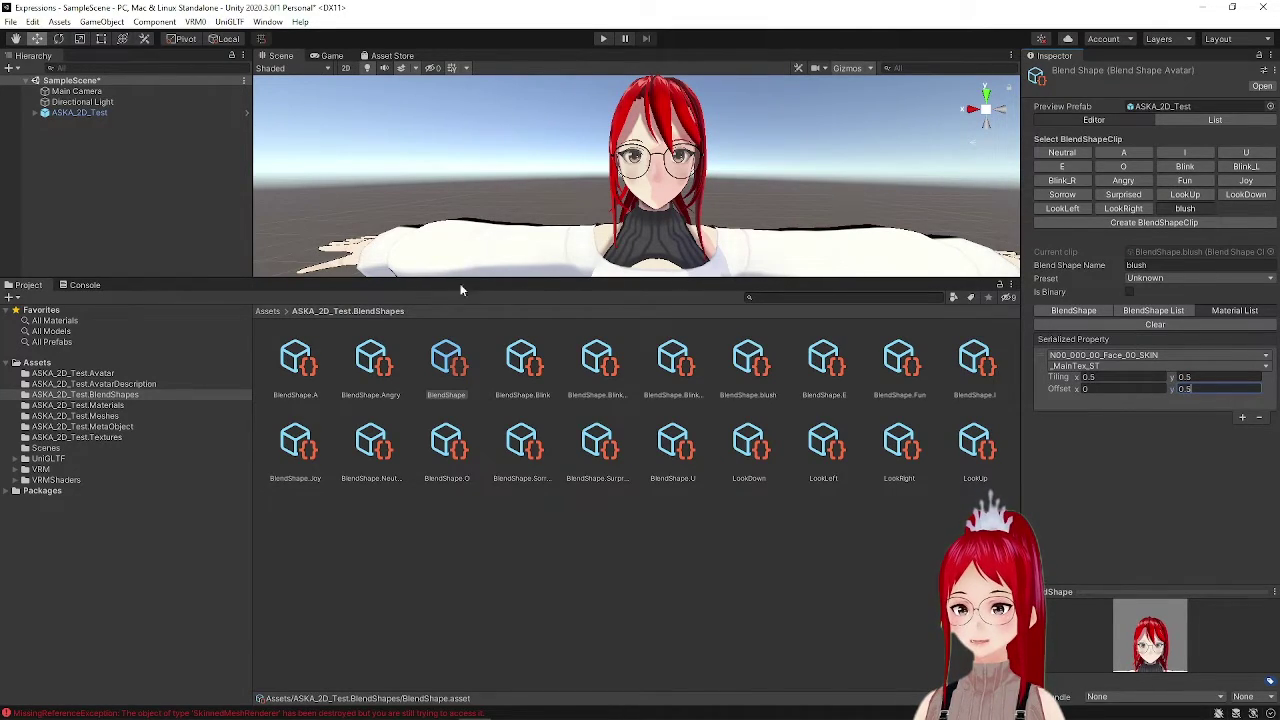
left_click(1102, 388)
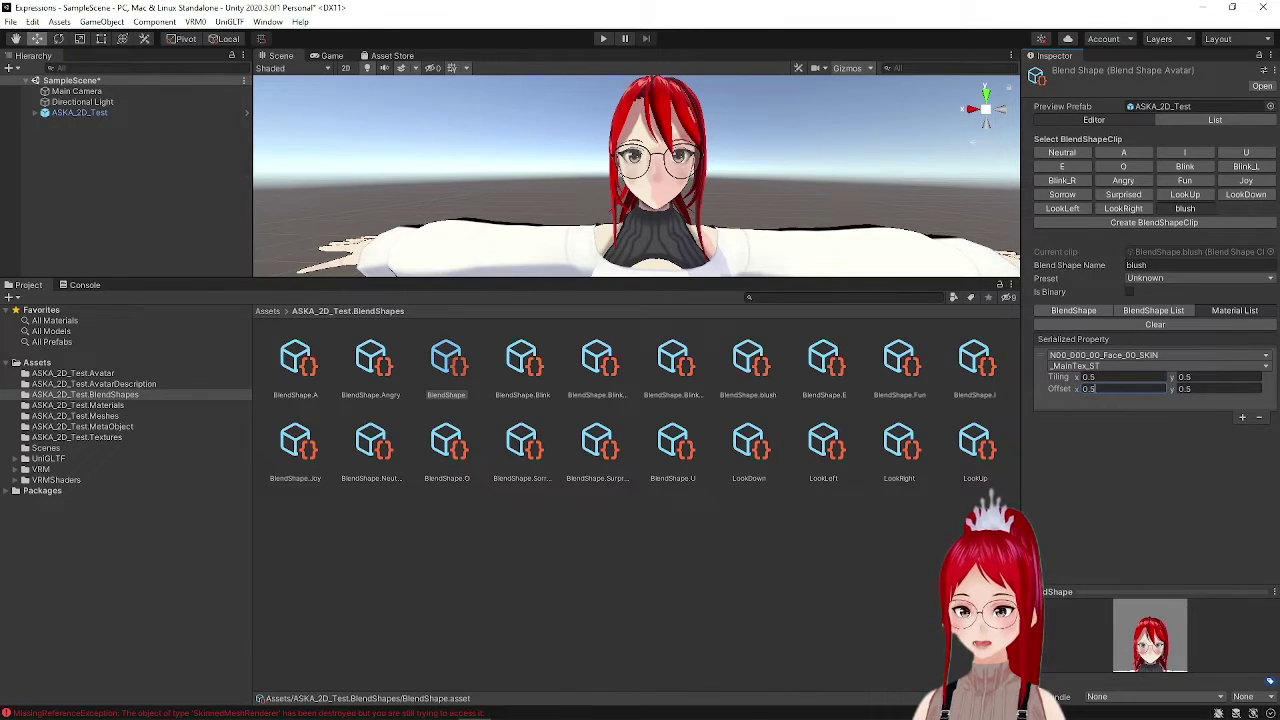
Step: Capitalize the clip's Blend Shape Name as Blush
left_click(1140, 265)
key("BackSpace")
type("B")
Step: Add a material entry to the Sorrow clip for N00_000_00_Face_00_SKIN with the _MainTex_ST property
left_click(1064, 193)
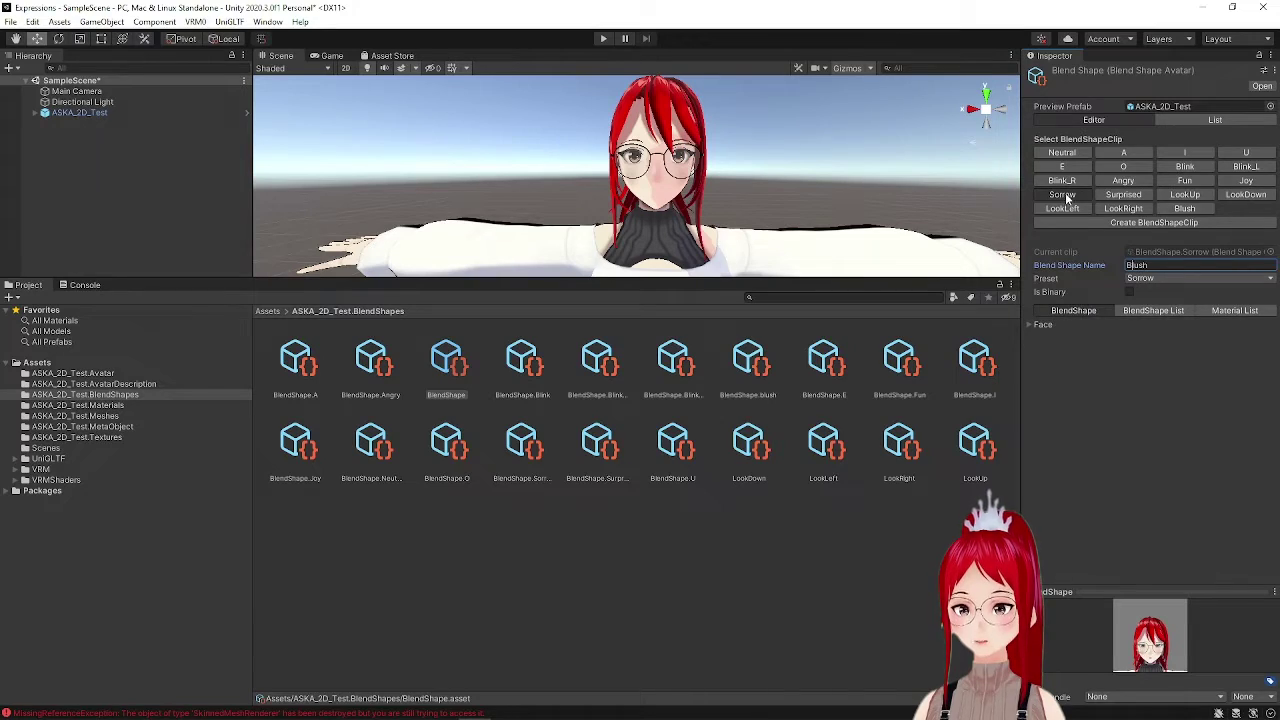
left_click(1242, 416)
left_click(1100, 366)
left_click(1110, 238)
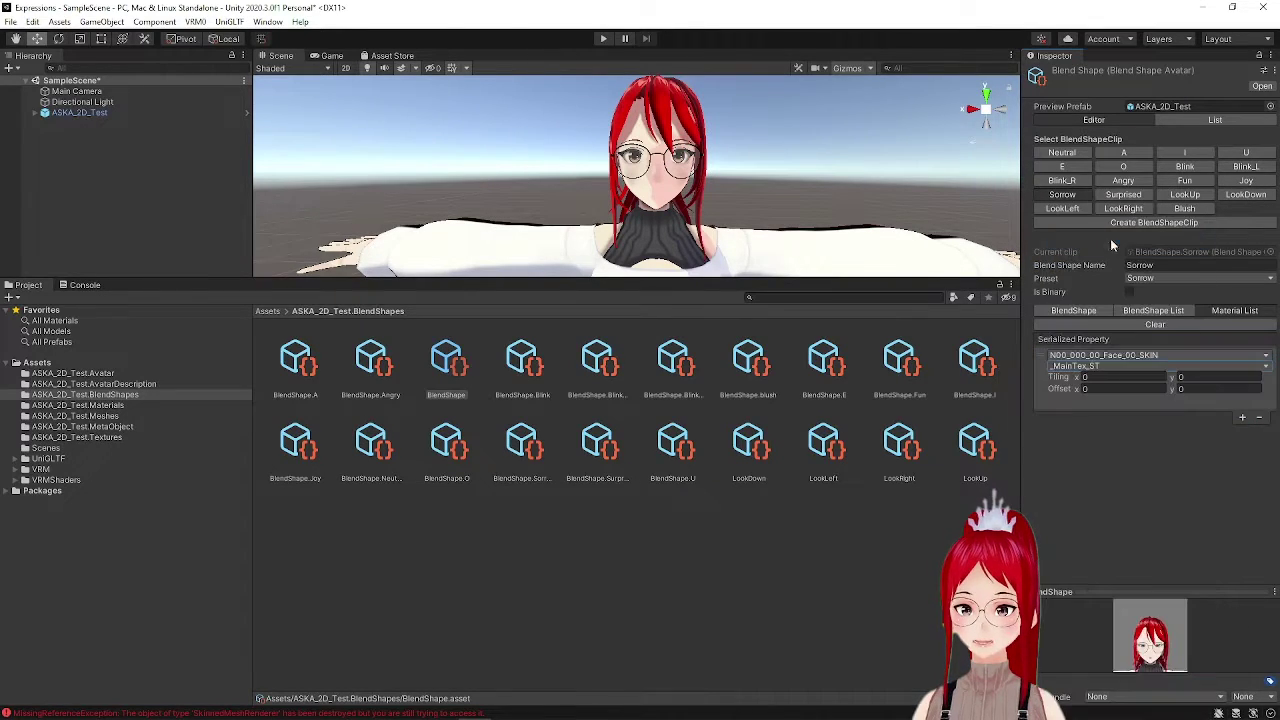
Step: Set the Sorrow clip's texture tiling to X 0.5, Y 0.5 and its offset X to 0.5
type("0.5")
key("Tab")
type("0.5")
key("Tab")
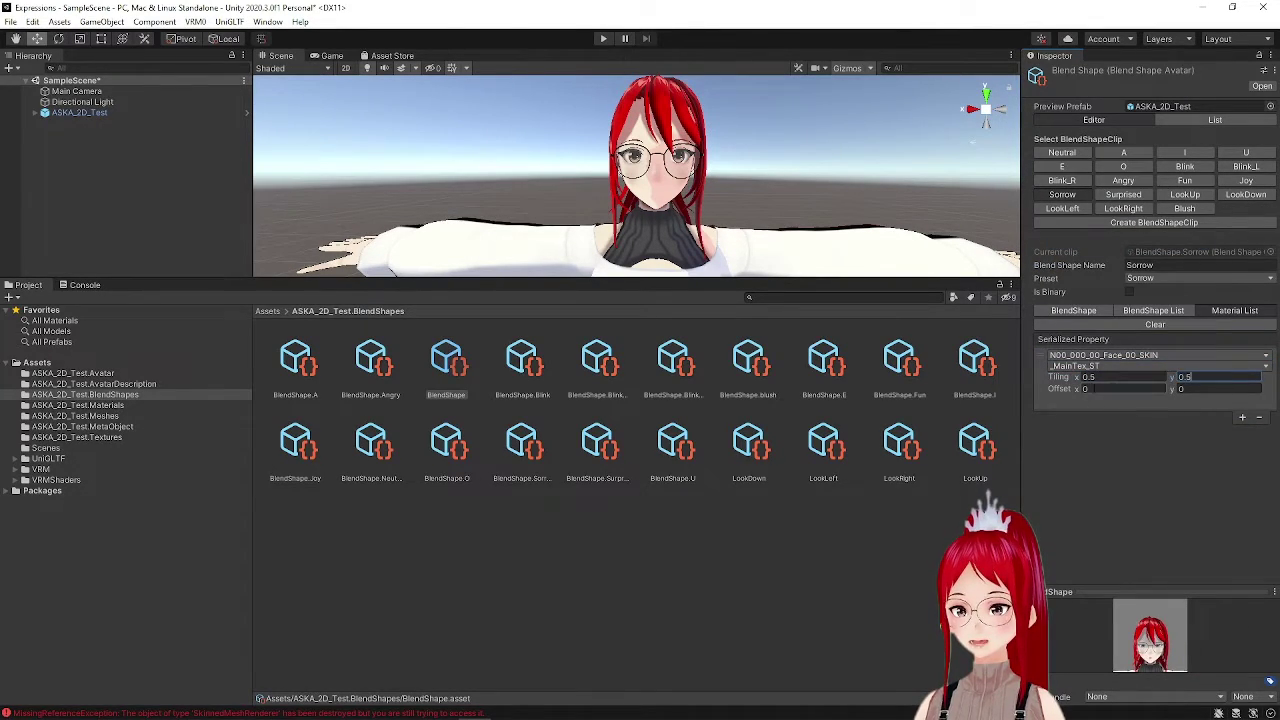
type("0.5")
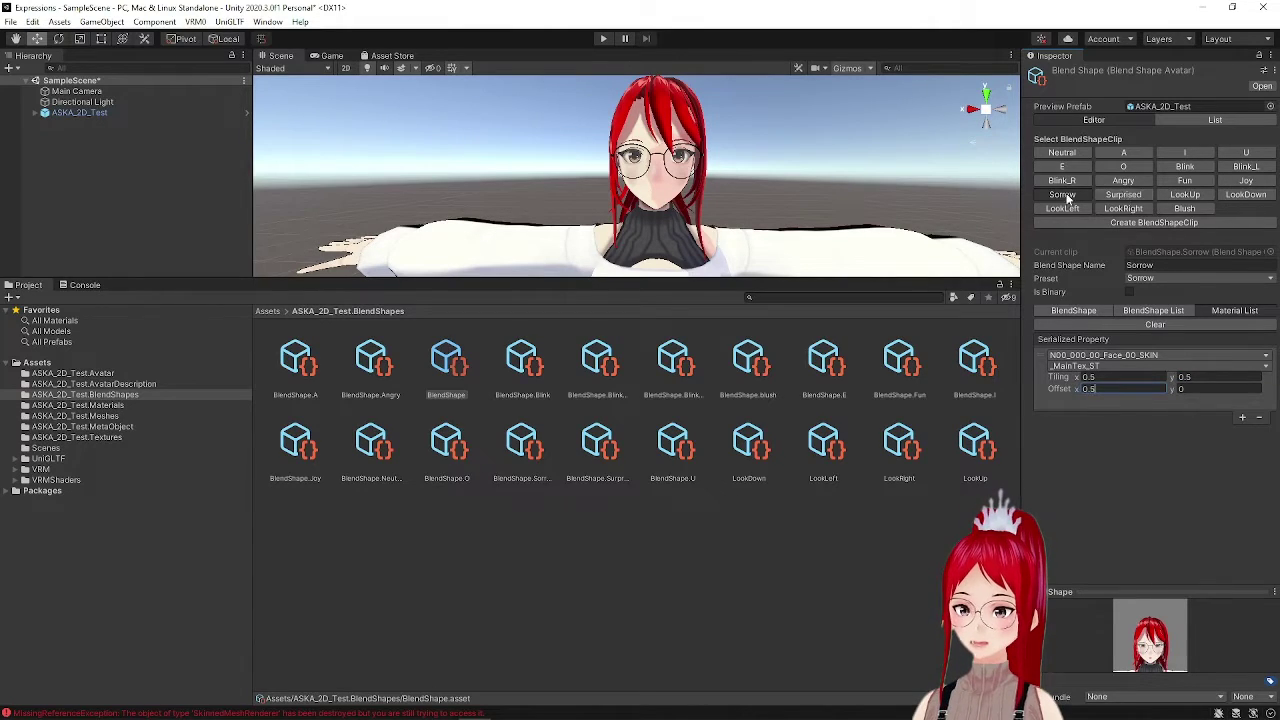
Step: Add a N00_000_00_Face_00_SKIN entry with _MainTex_ST to the Surprised clip and set its tiling to X 0.5, Y 0.5
left_click(1123, 194)
left_click(1242, 388)
left_click(1100, 366)
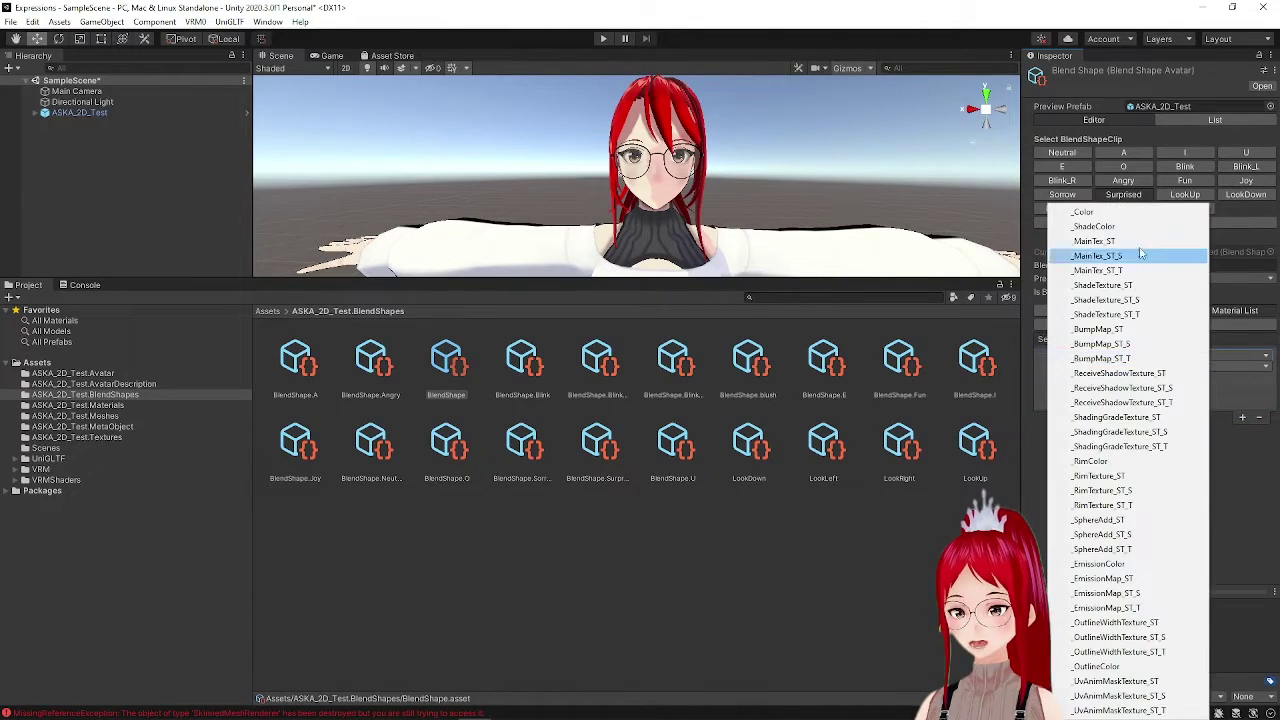
left_click(1105, 250)
type("0.5")
key("Tab")
type("0.5")
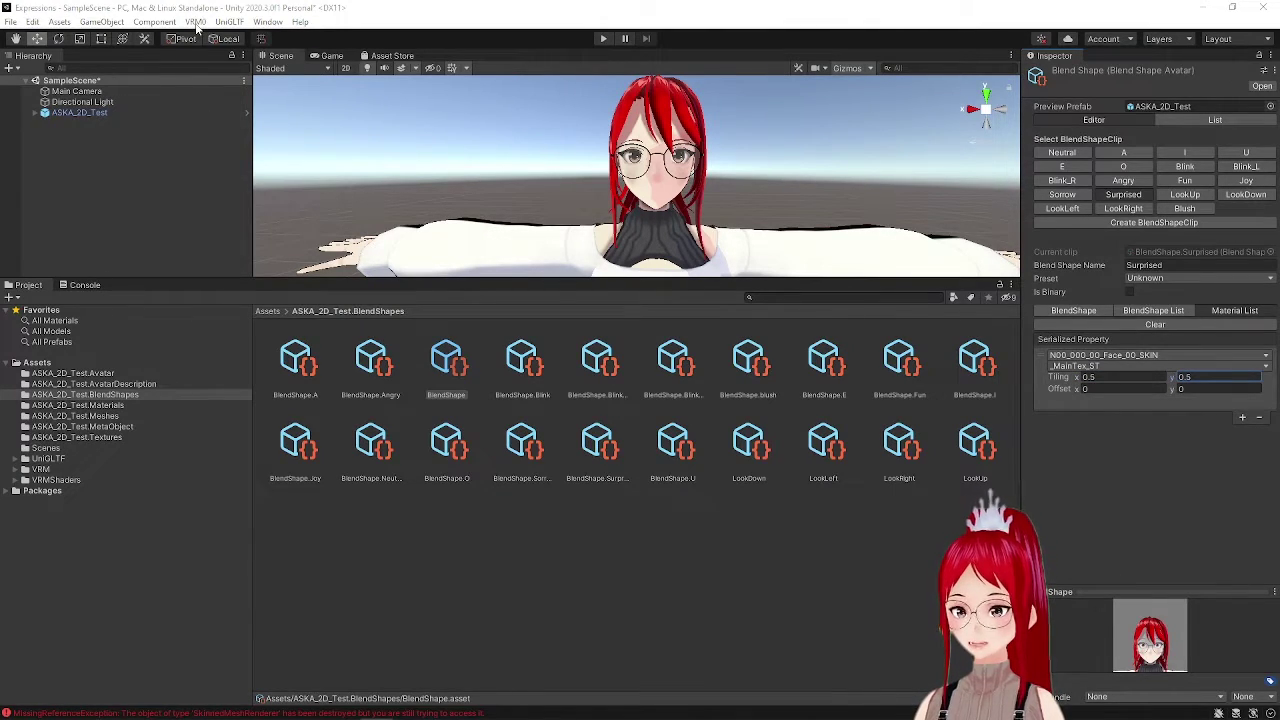
Step: Open the VRM 0.x exporter and assign ASKA_2D_Test as the export root
left_click(195, 22)
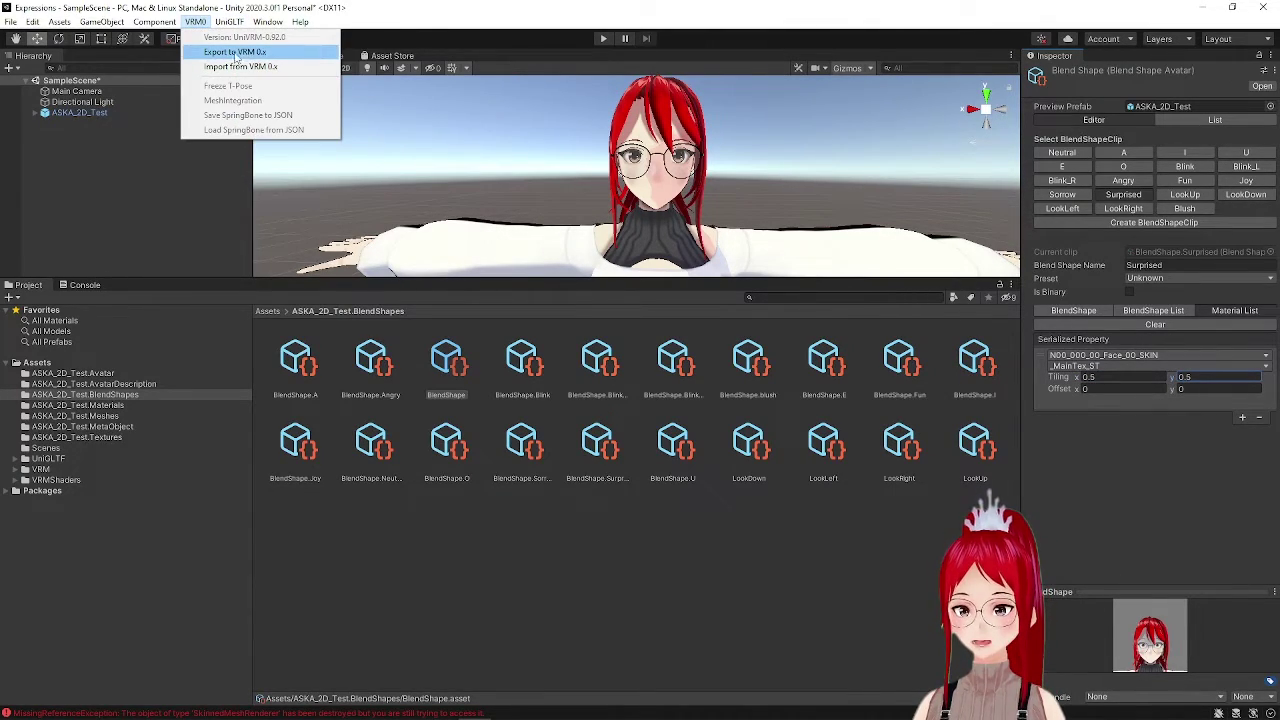
left_click(270, 53)
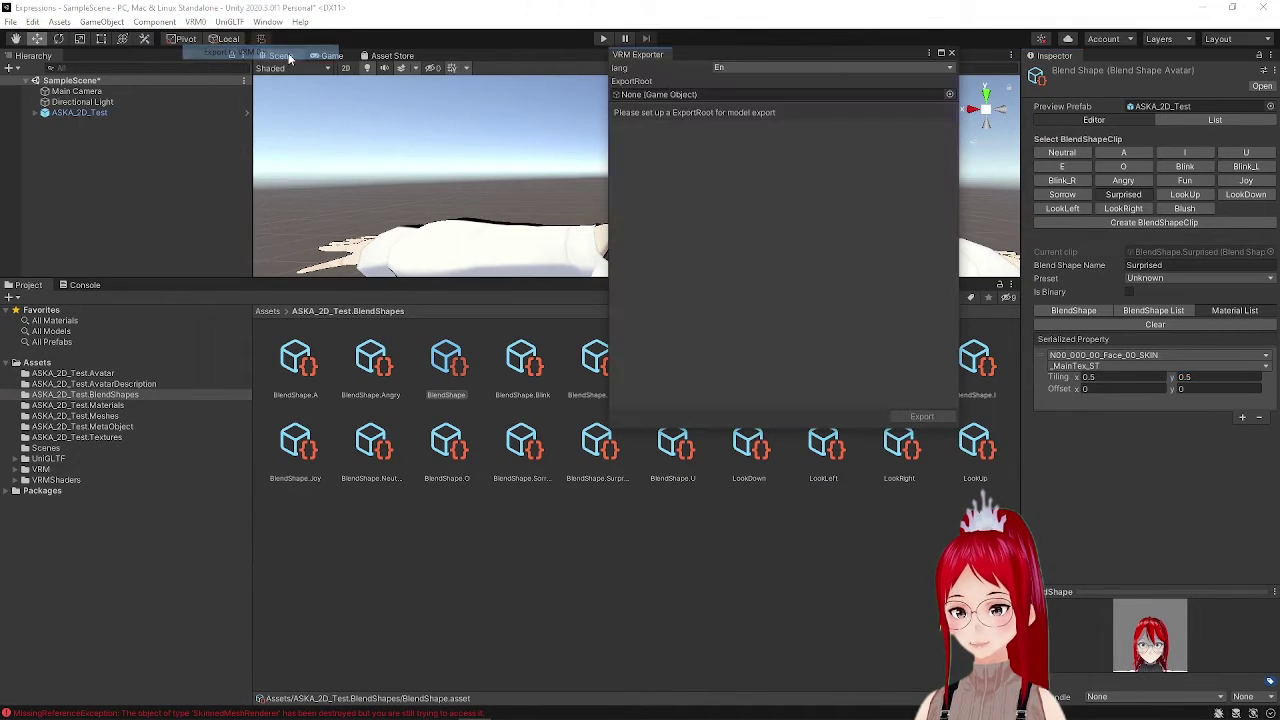
left_click(949, 94)
scroll(1022, 188, "down", 2)
scroll(1022, 188, "down", 5)
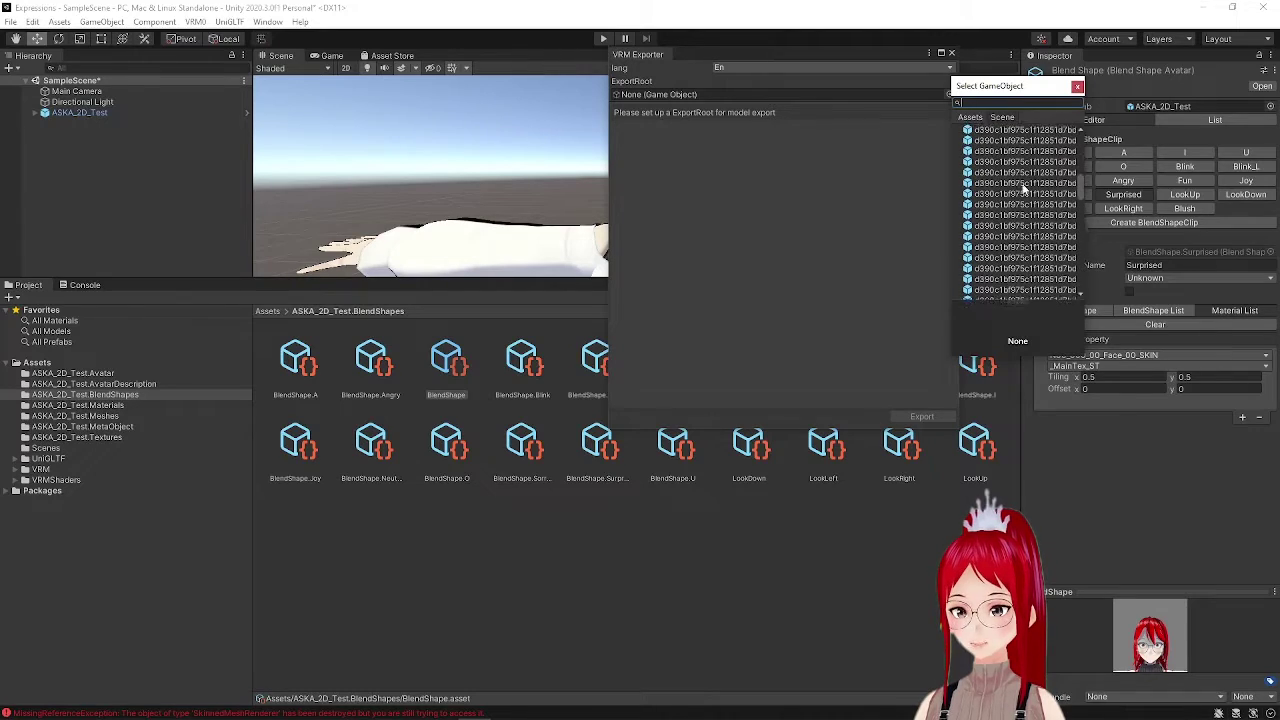
left_click(1002, 196)
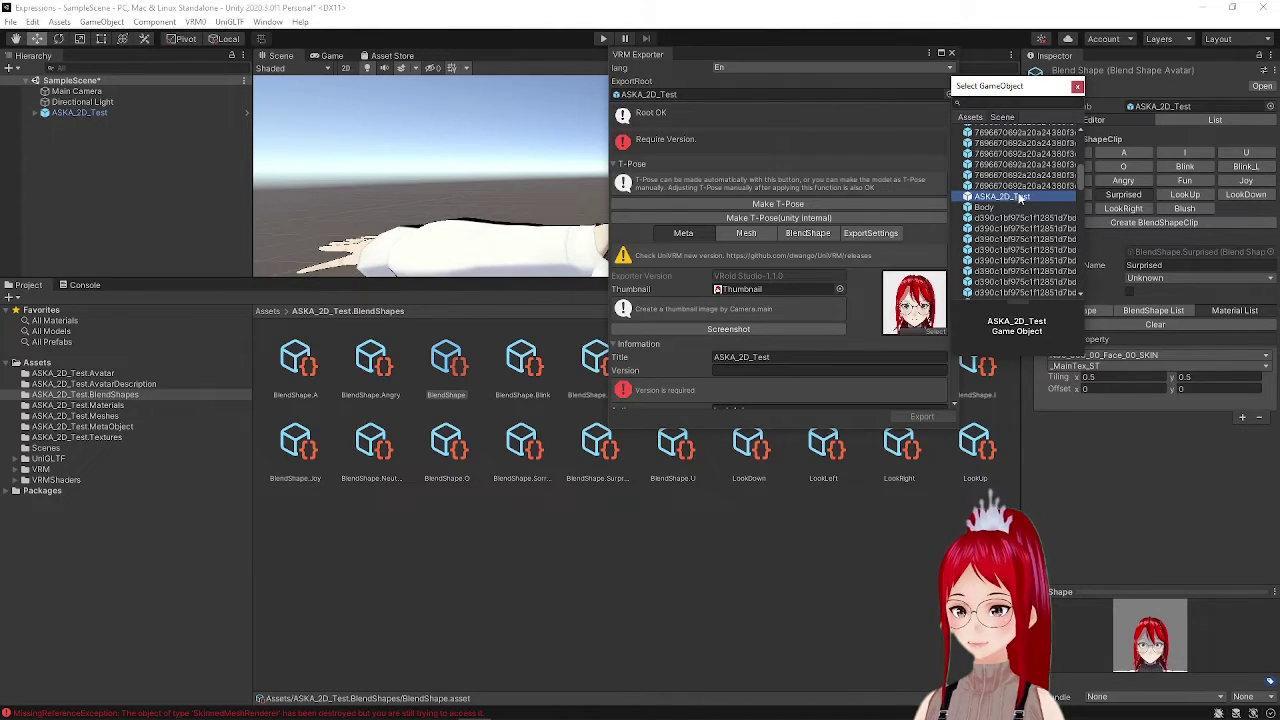
left_click(712, 89)
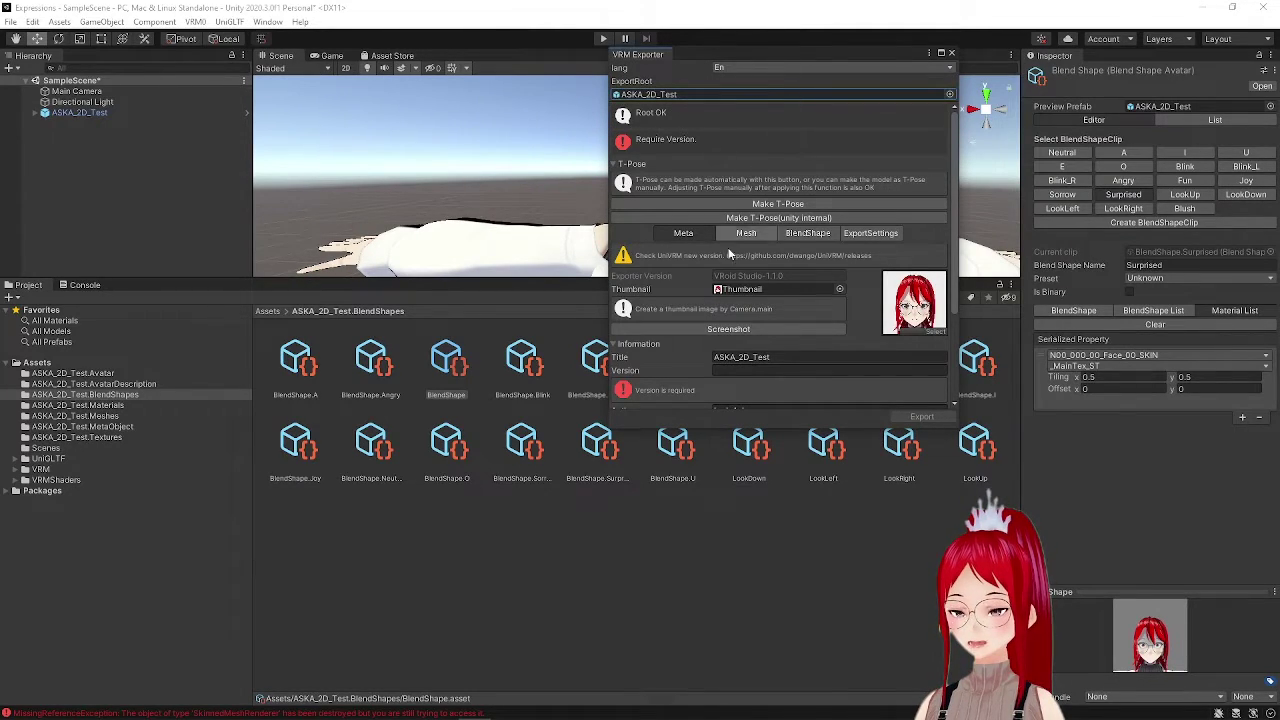
Step: Set the avatar's version to V4 and export it as a VRM file
left_click(738, 371)
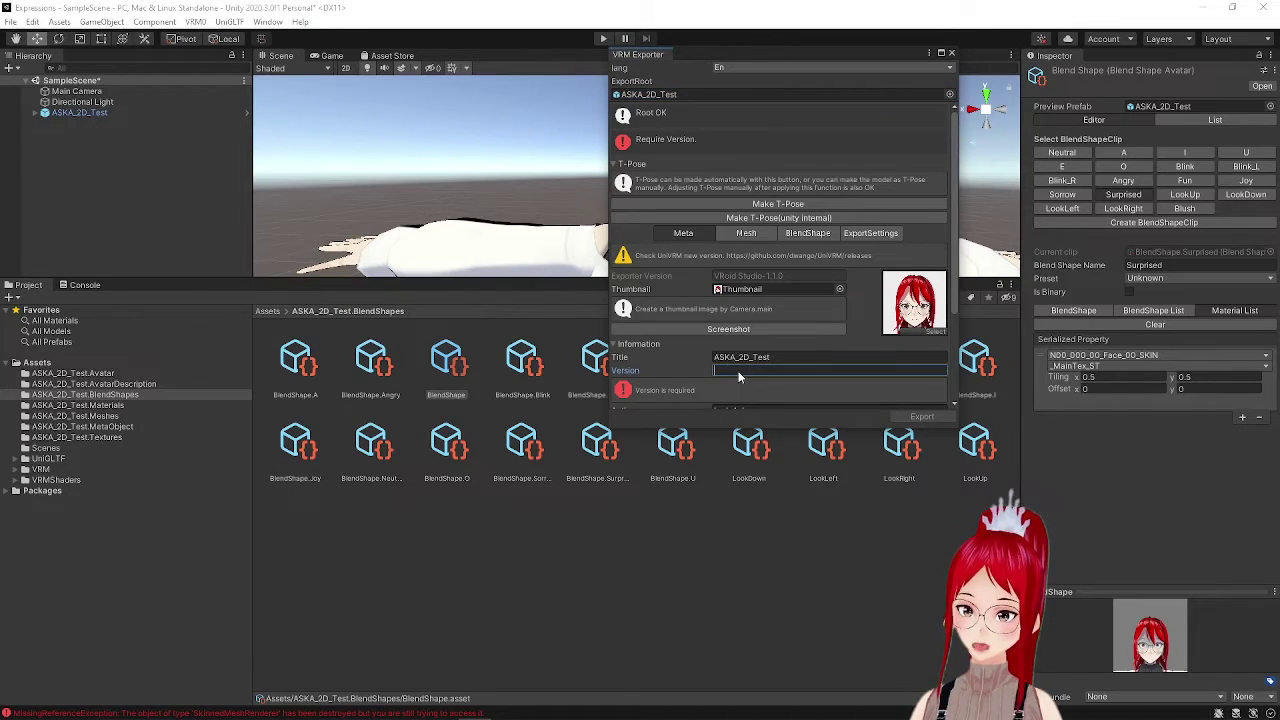
type("V4")
scroll(864, 322, "down", 2)
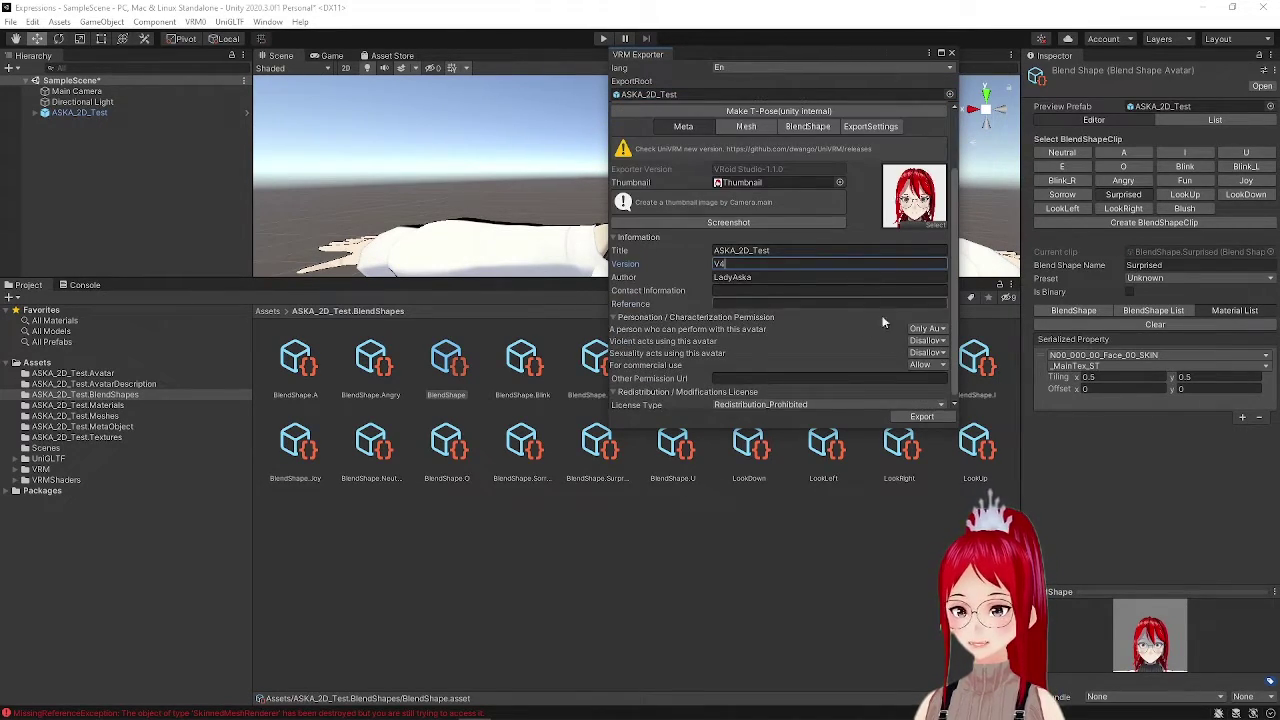
left_click(922, 416)
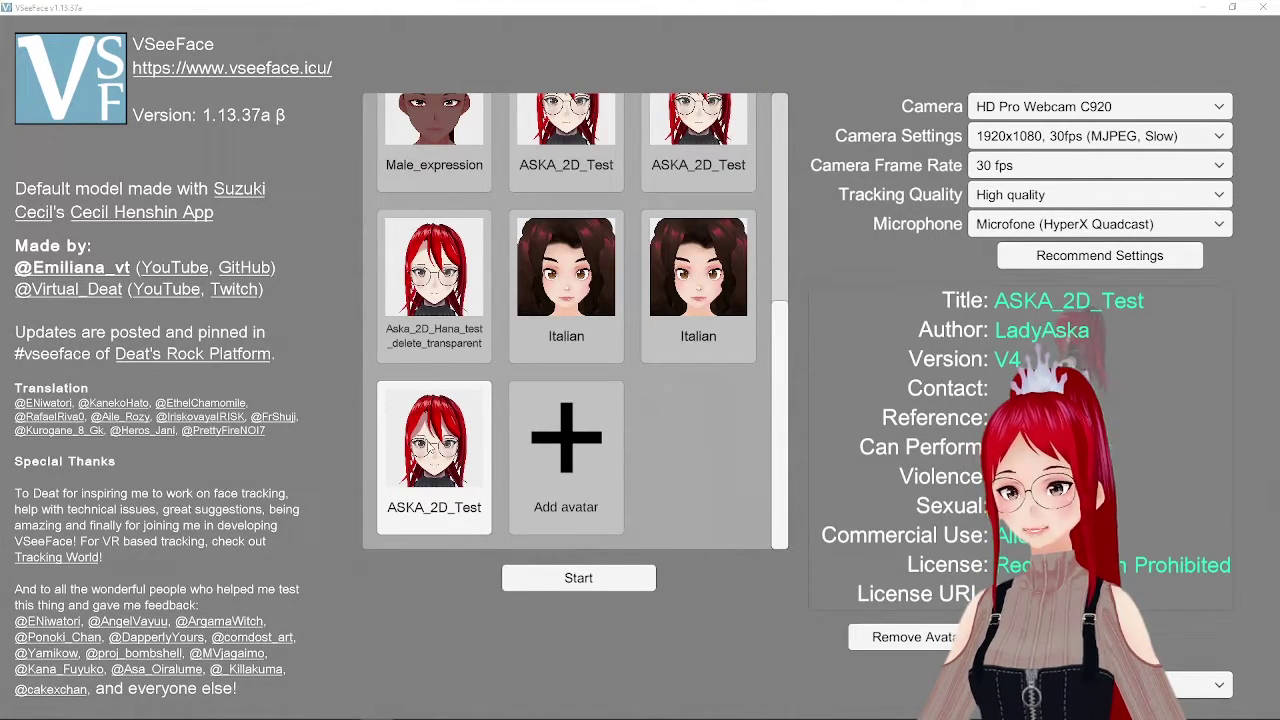
Step: Start VSeeFace with the V4 ASKA_2D_Test avatar and open the expression settings
left_click(581, 585)
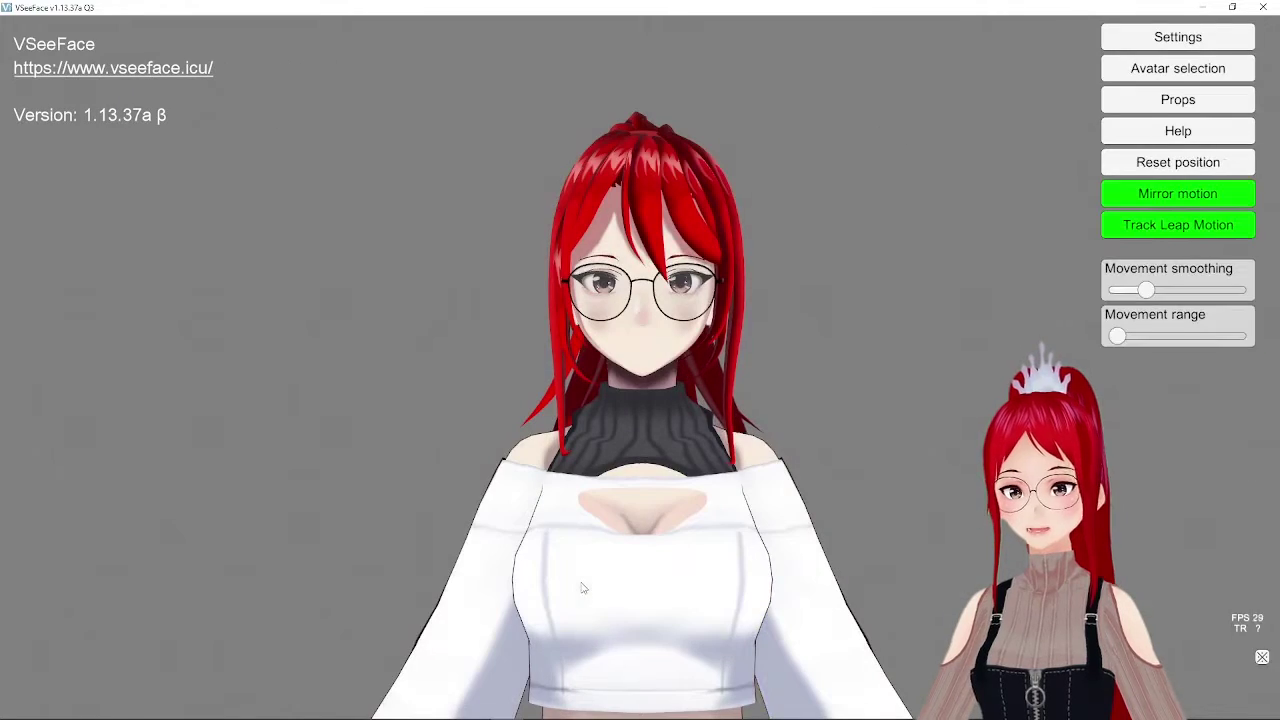
left_click(1177, 40)
left_click(902, 40)
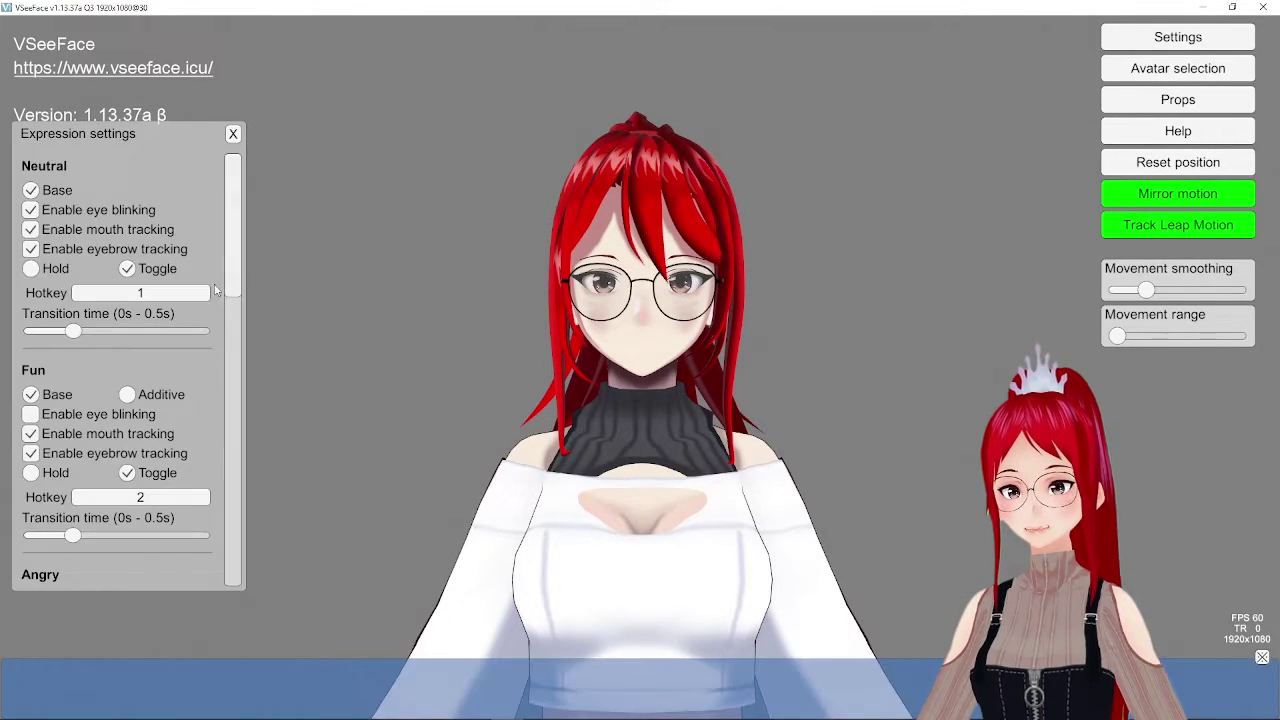
Step: Assign hotkey 9 to the Blush expression and trigger it on the avatar
scroll(199, 294, "down", 10)
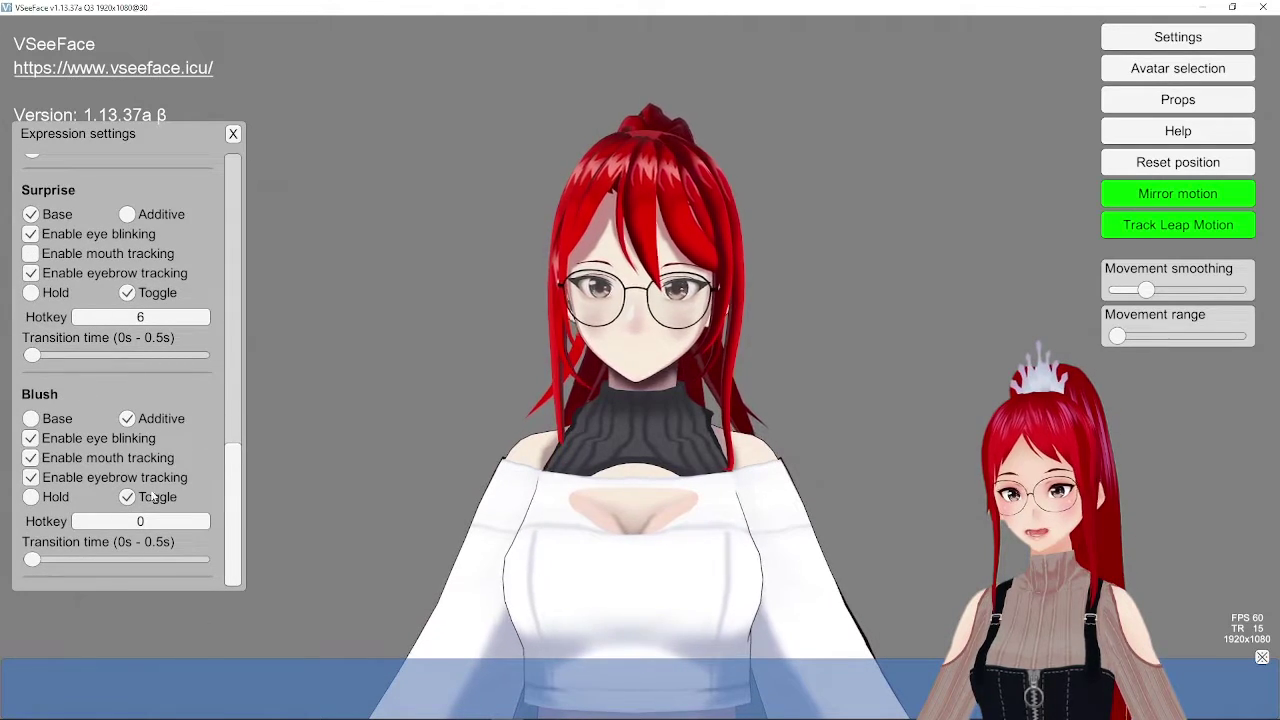
left_click(150, 538)
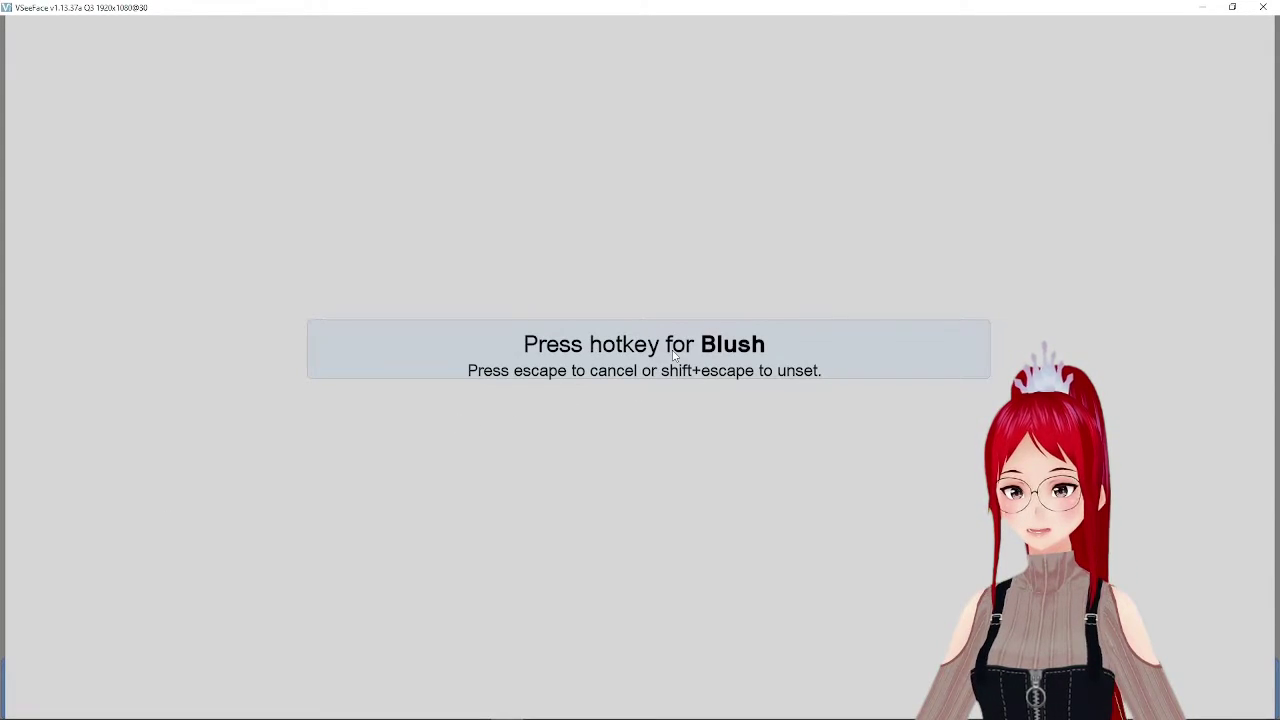
key("9")
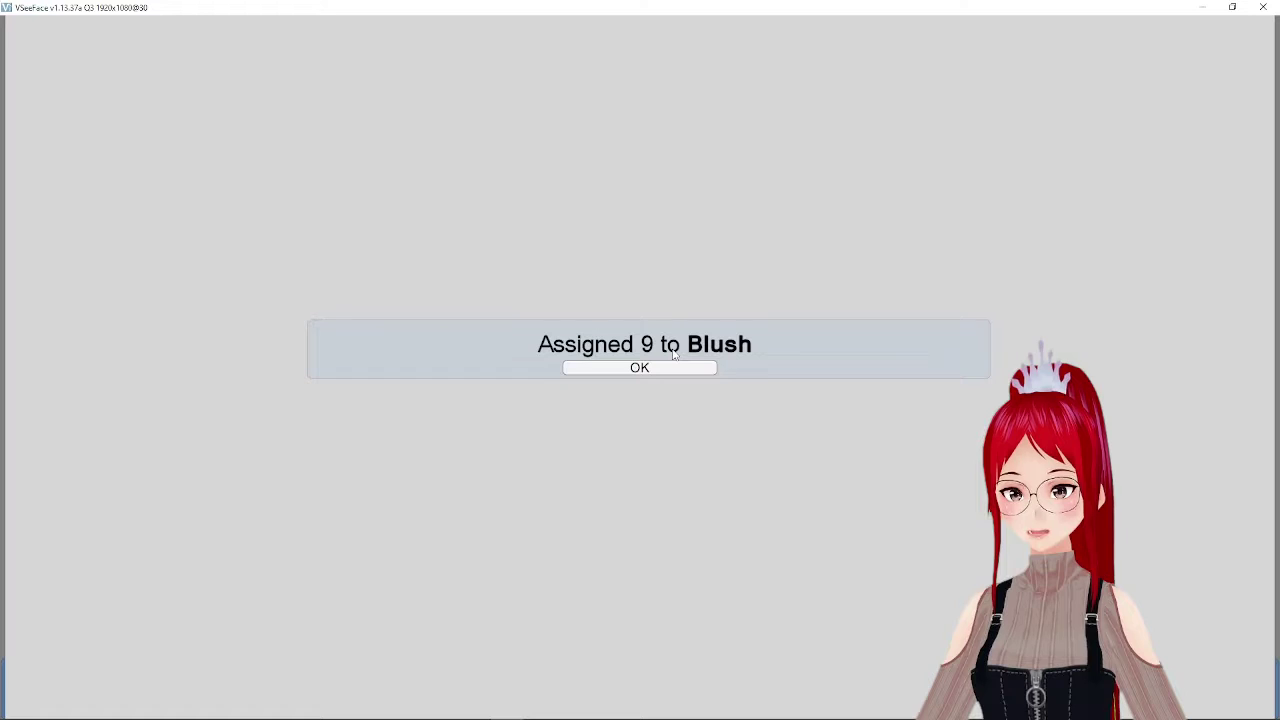
left_click(665, 367)
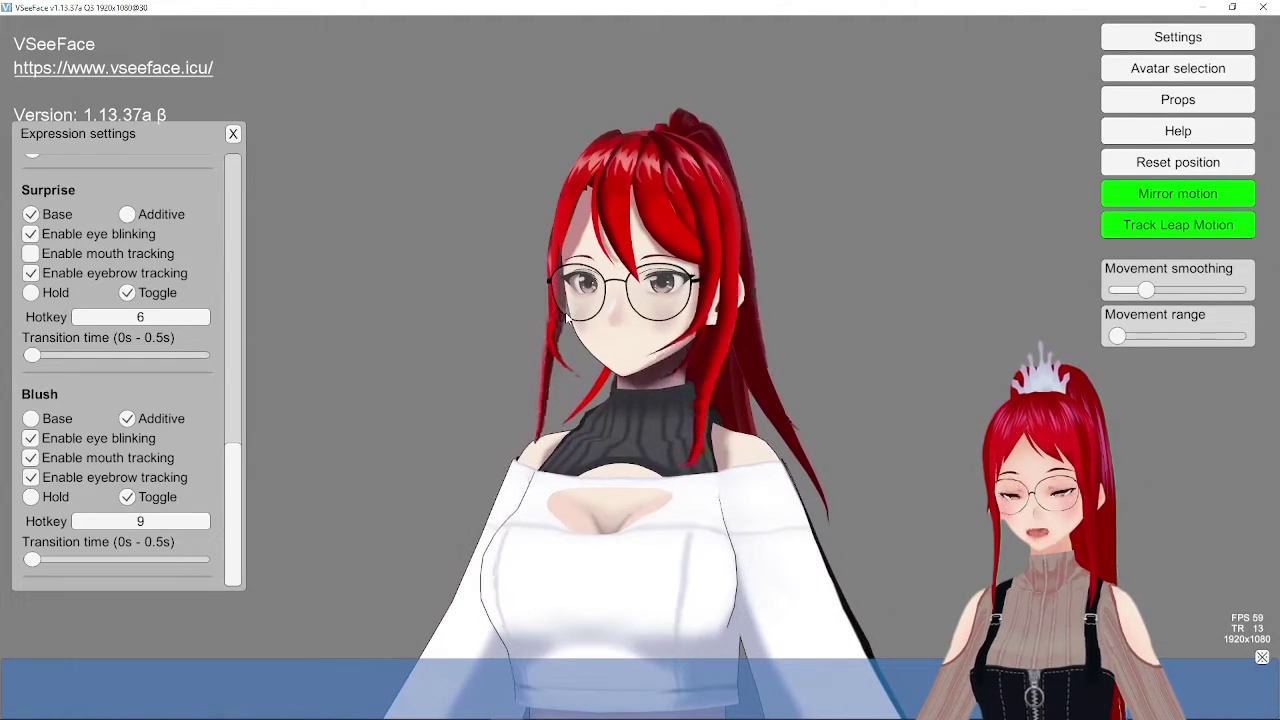
key("9")
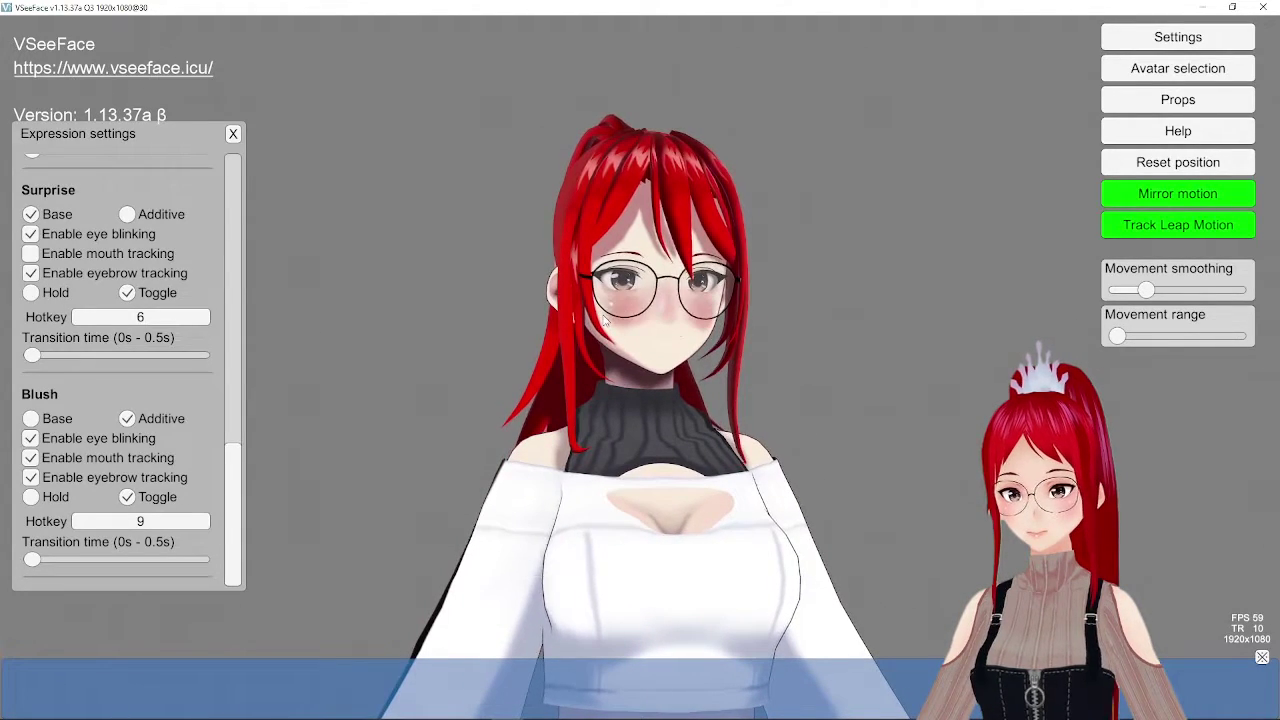
Step: Try toggling Blush with a longer transition time, and return its transition time to the minimum
left_click_drag(32, 560, 151, 567)
key("9")
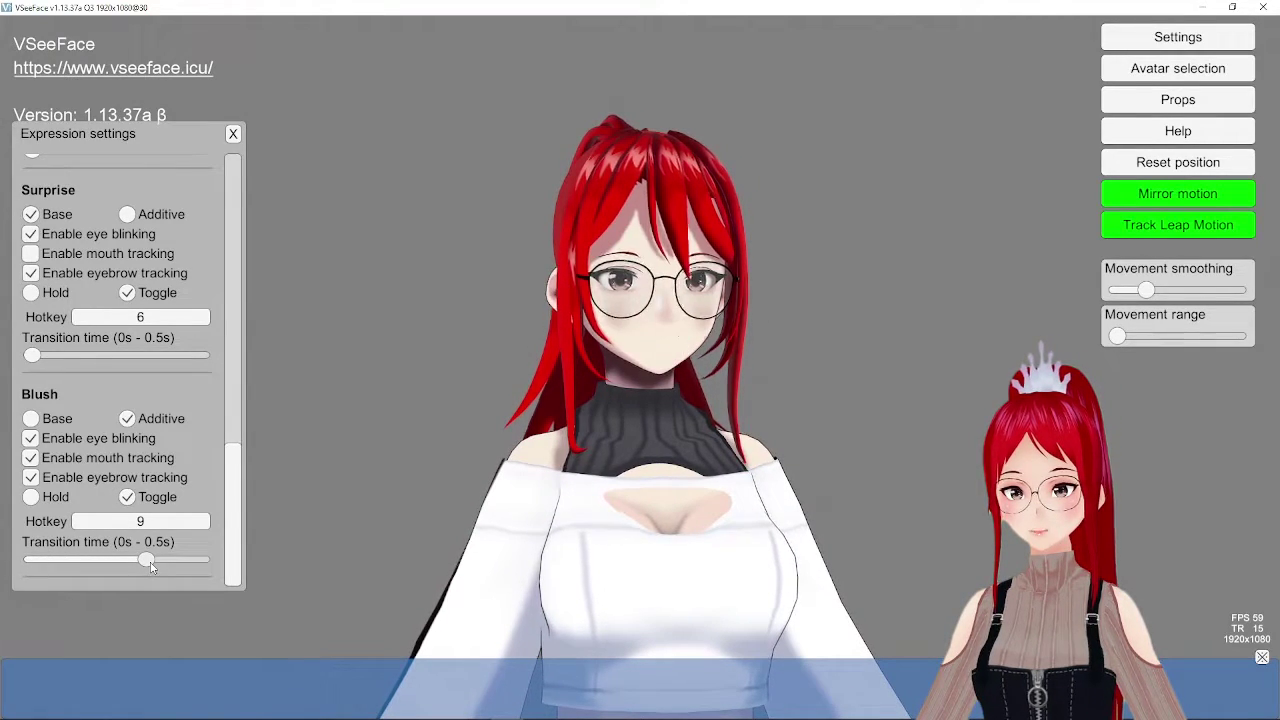
left_click_drag(146, 560, 32, 560)
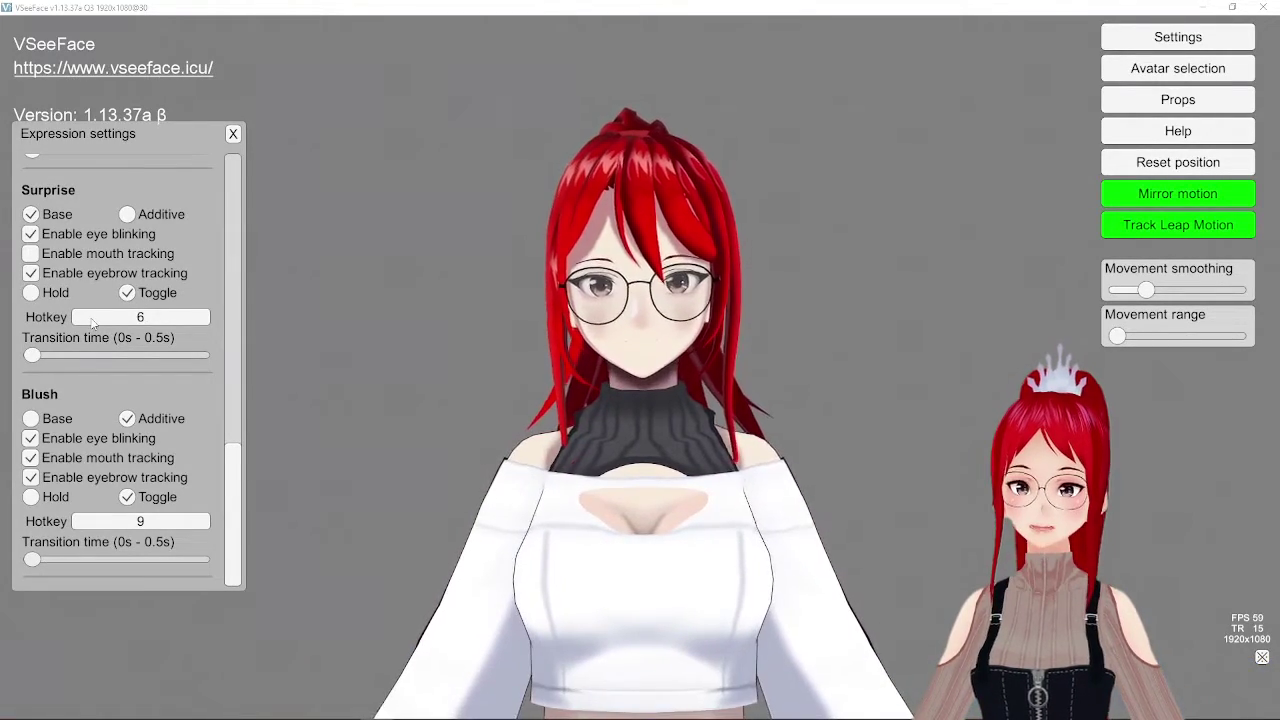
Step: Assign hotkey 5 to the Sorrow expression with a transition time of 0.00 and trigger it on the avatar
scroll(217, 280, "up", 5)
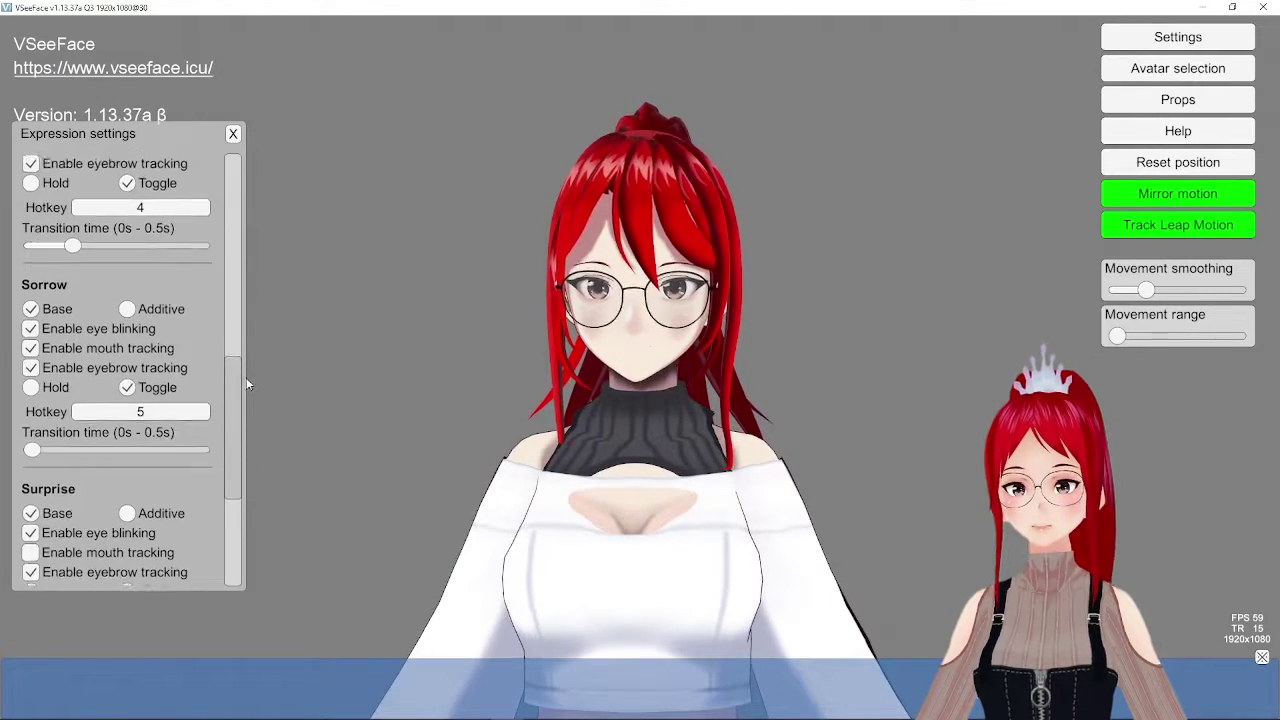
left_click(190, 426)
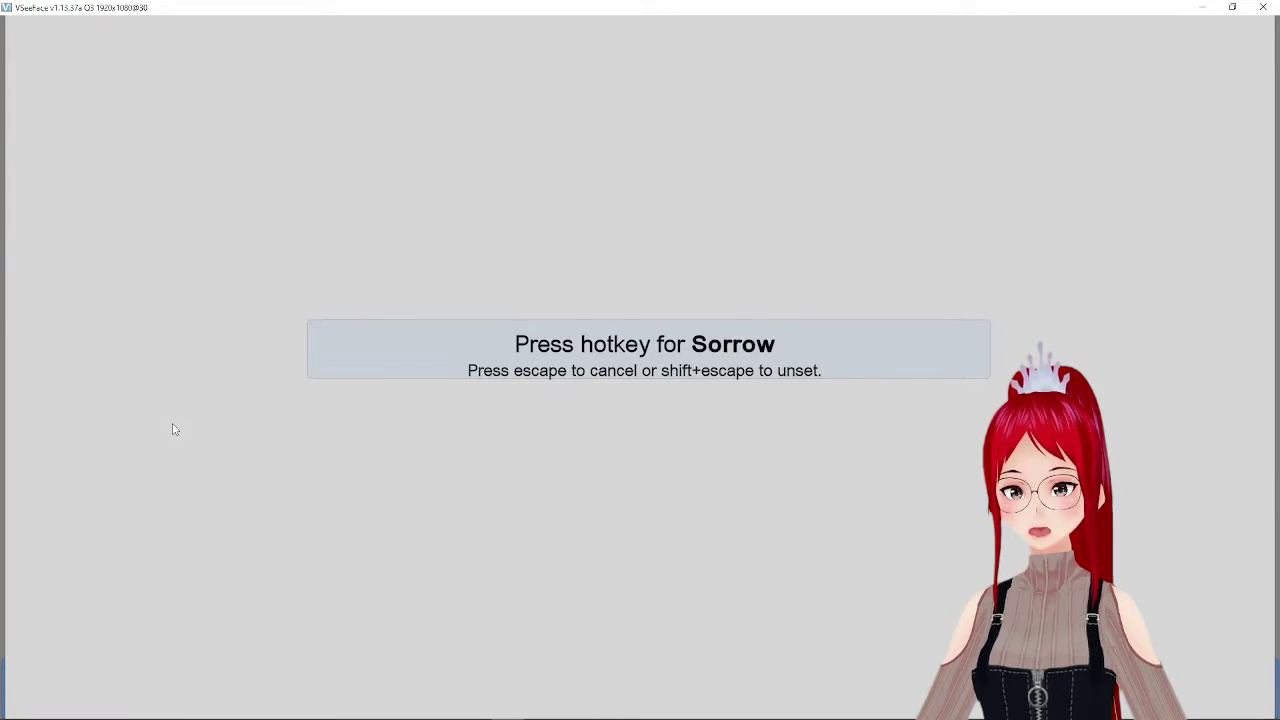
key("5")
left_click(620, 369)
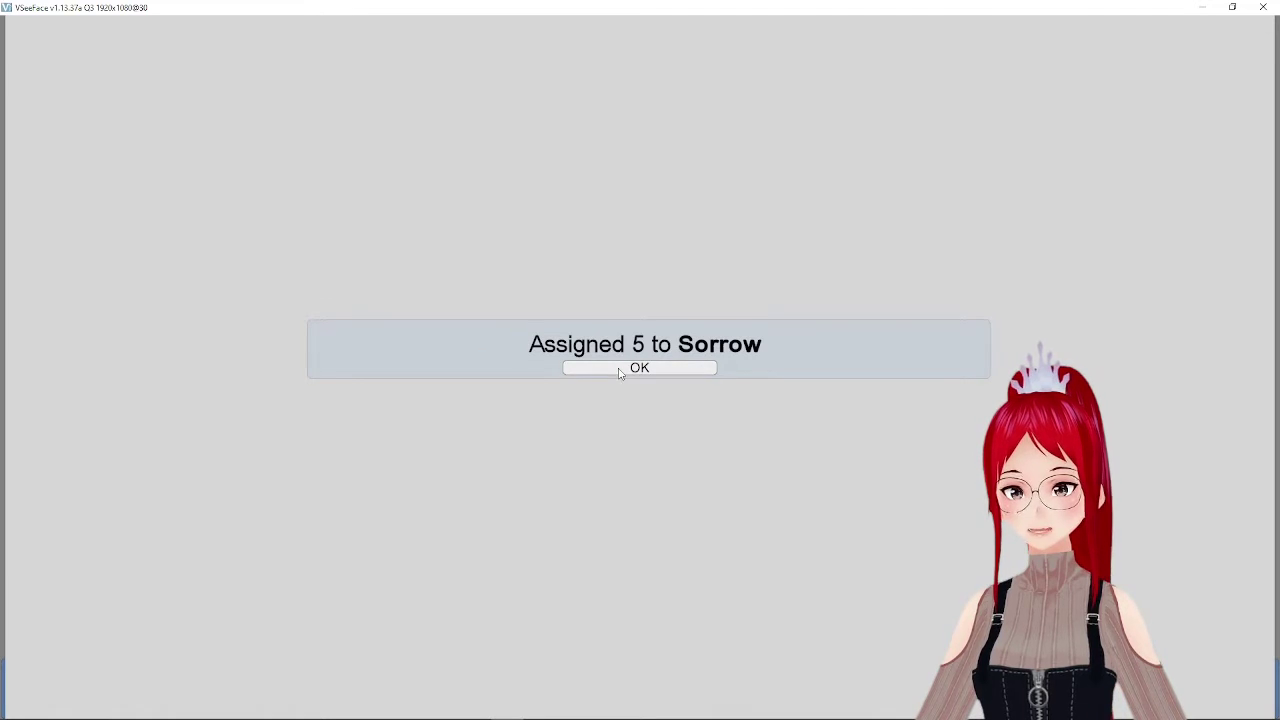
left_click(619, 366)
left_click_drag(33, 465, 16, 463)
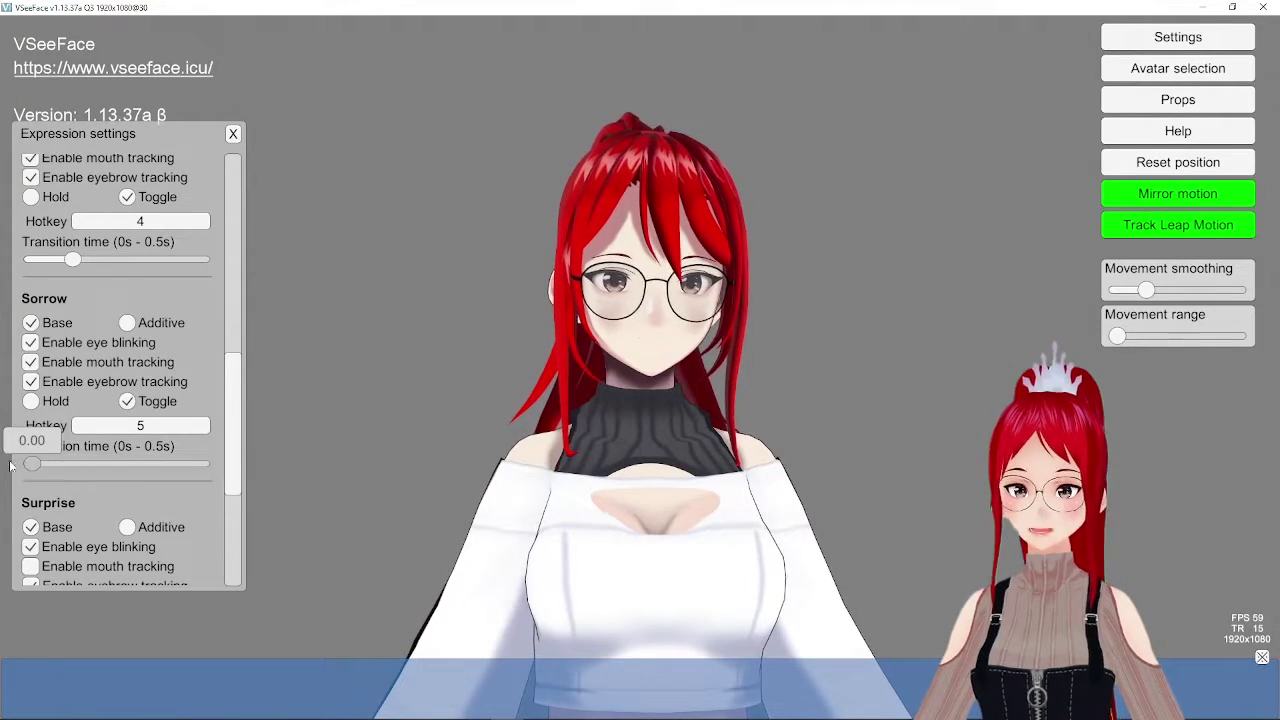
key("5")
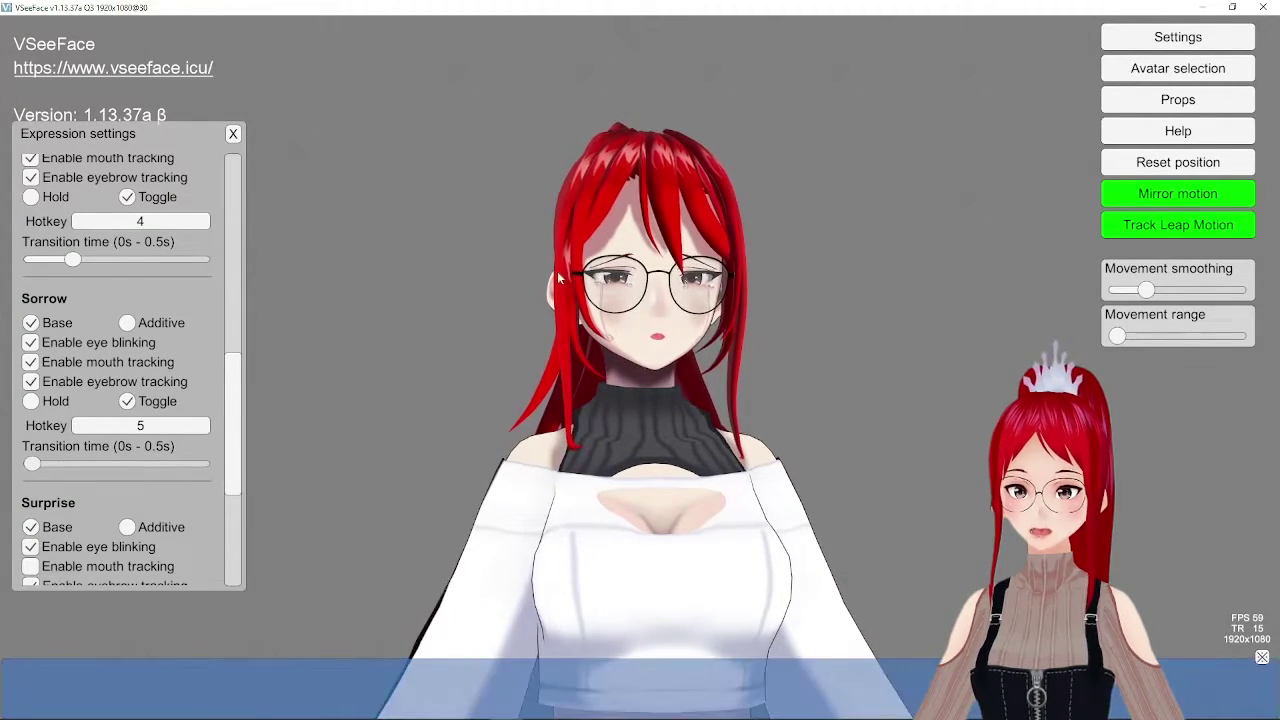